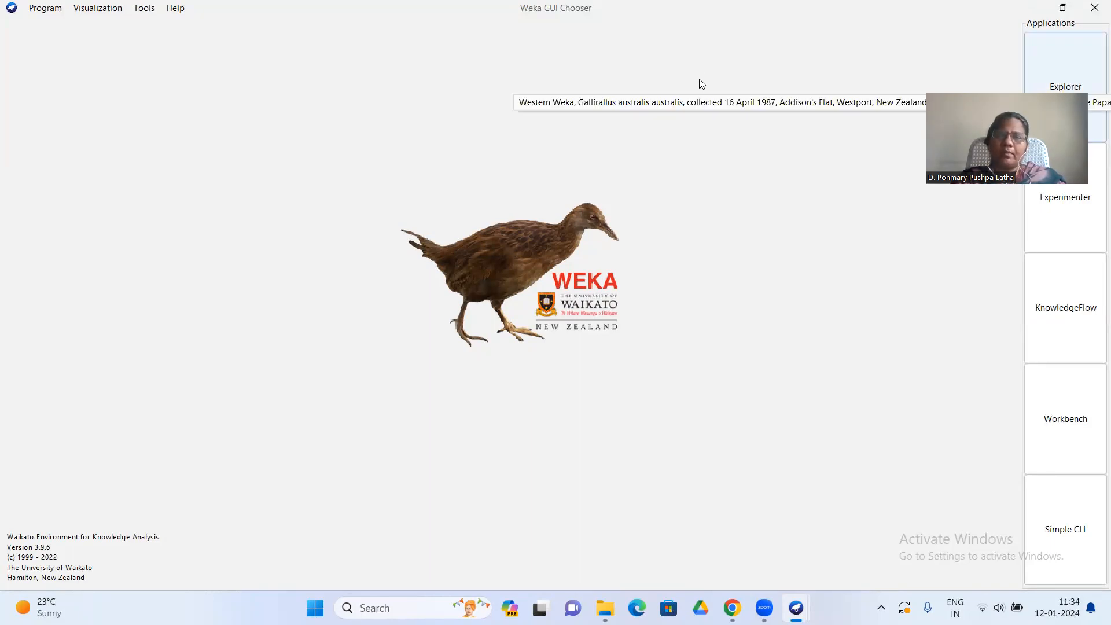
Launch the Explorer and load the breast-cancer ARFF dataset from C:\Program Files\Weka-3-9-6\data
left_click(1052, 47)
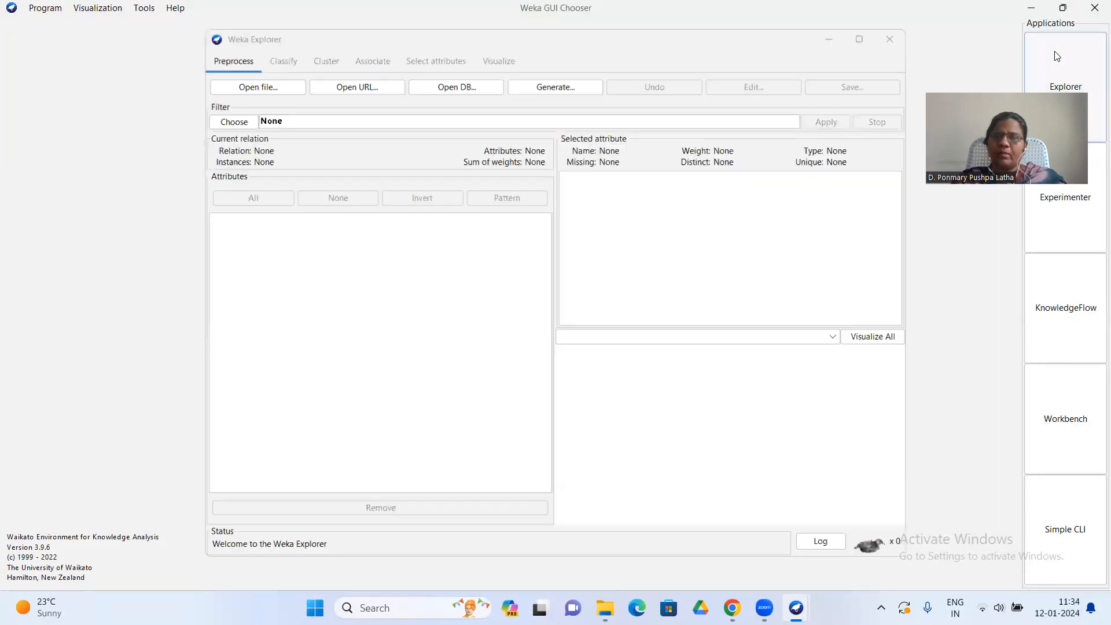
left_click(230, 84)
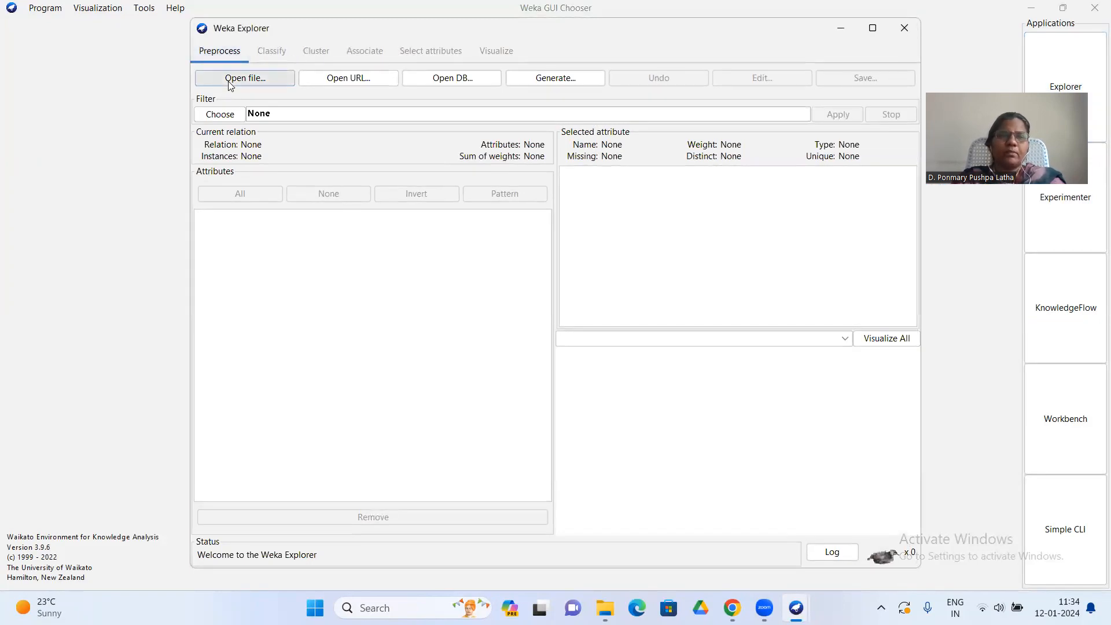
left_click(444, 143)
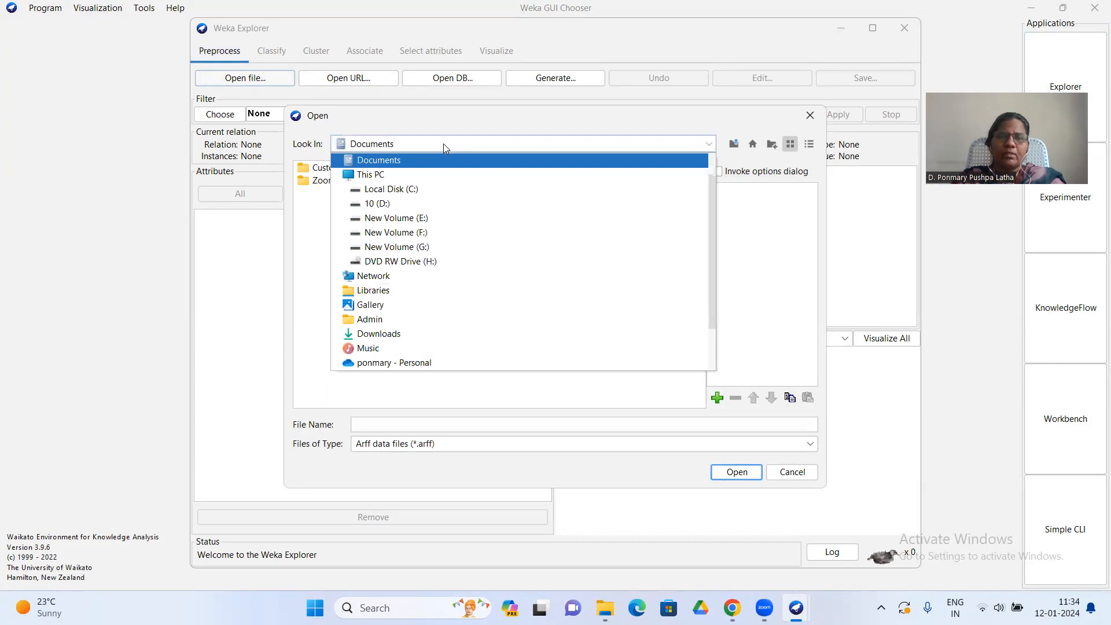
left_click(402, 190)
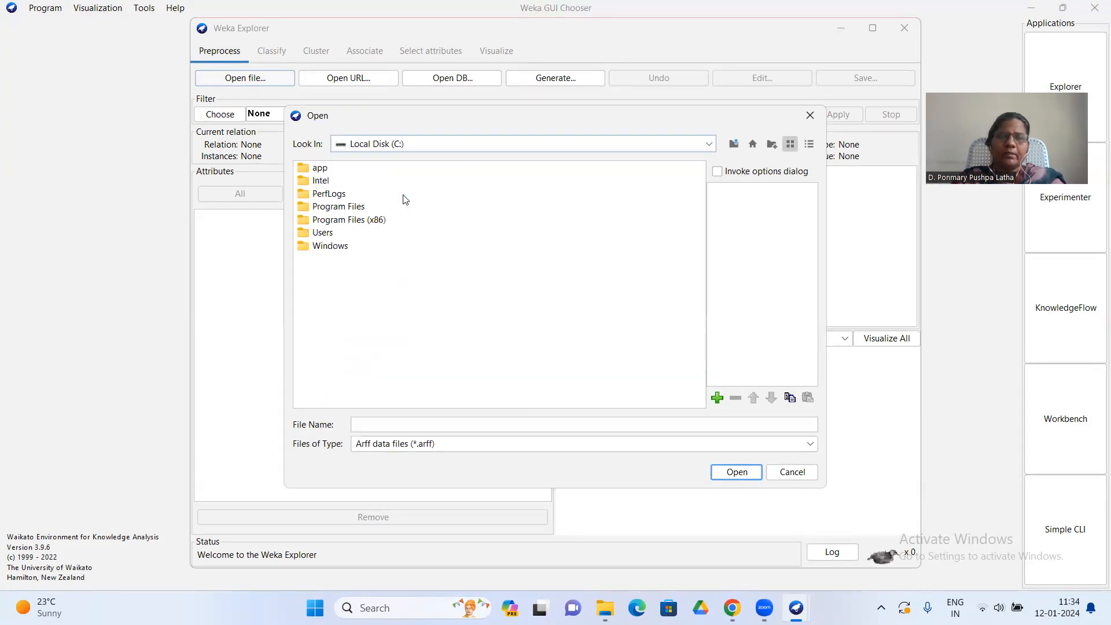
left_click(338, 208)
double_click(337, 208)
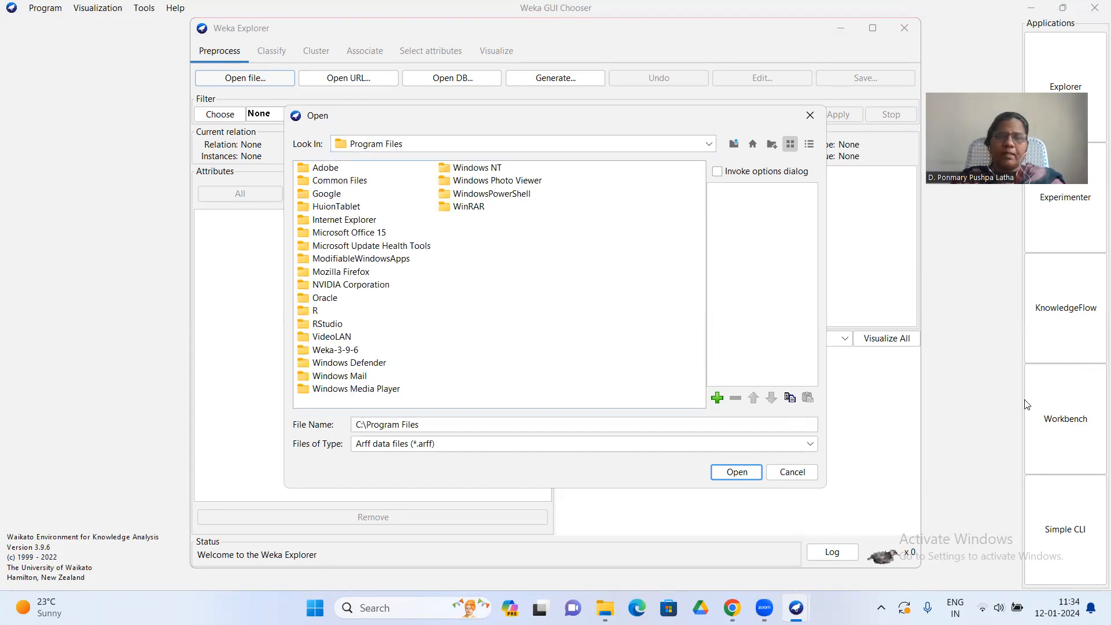
left_click(349, 352)
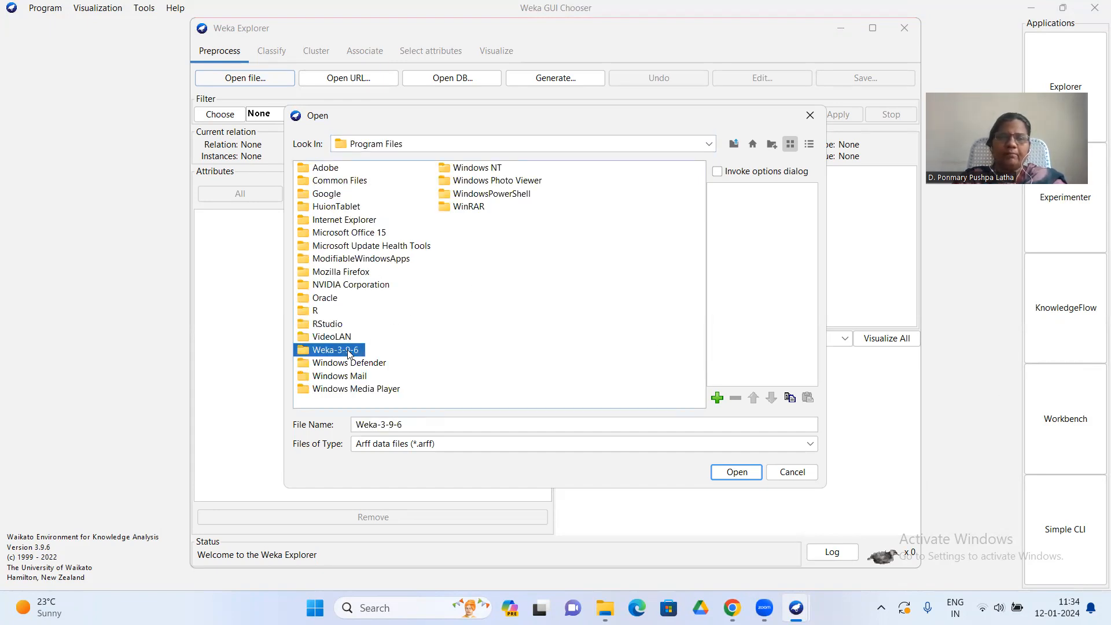
double_click(349, 352)
left_click(330, 183)
double_click(331, 182)
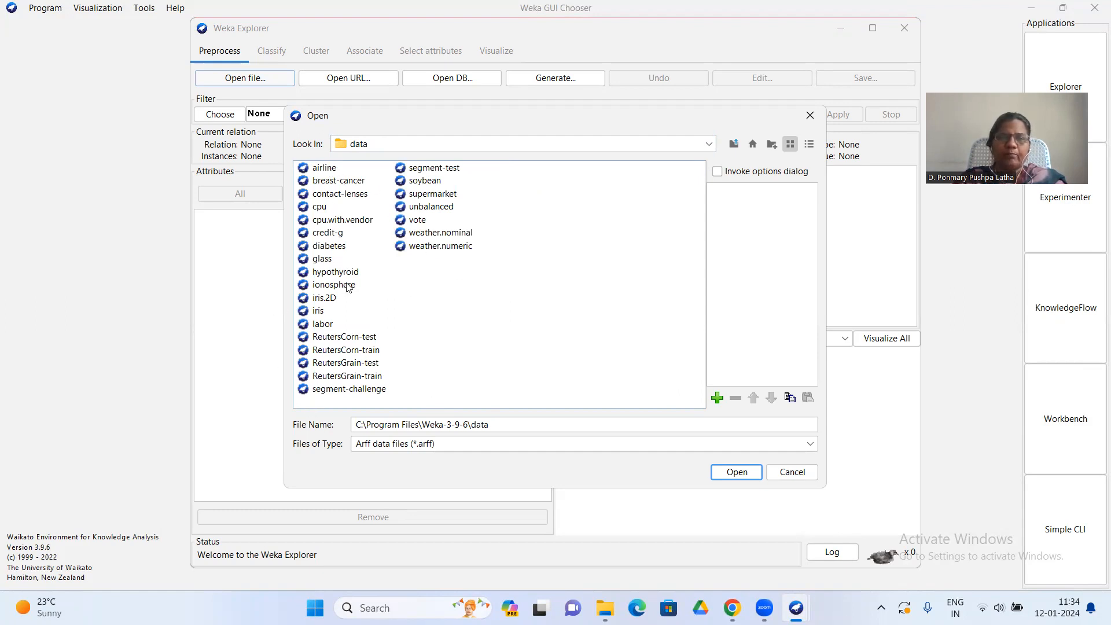
left_click(355, 184)
left_click(735, 474)
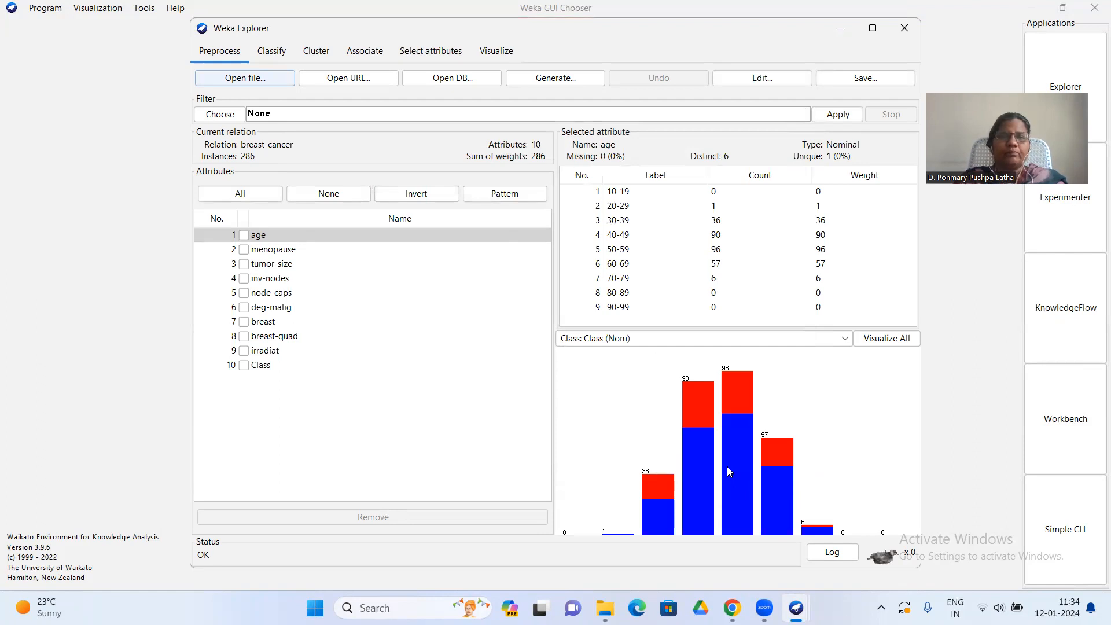
Examine the value distributions of the age and menopause attributes, leaving both unticked
mouse_move(728, 471)
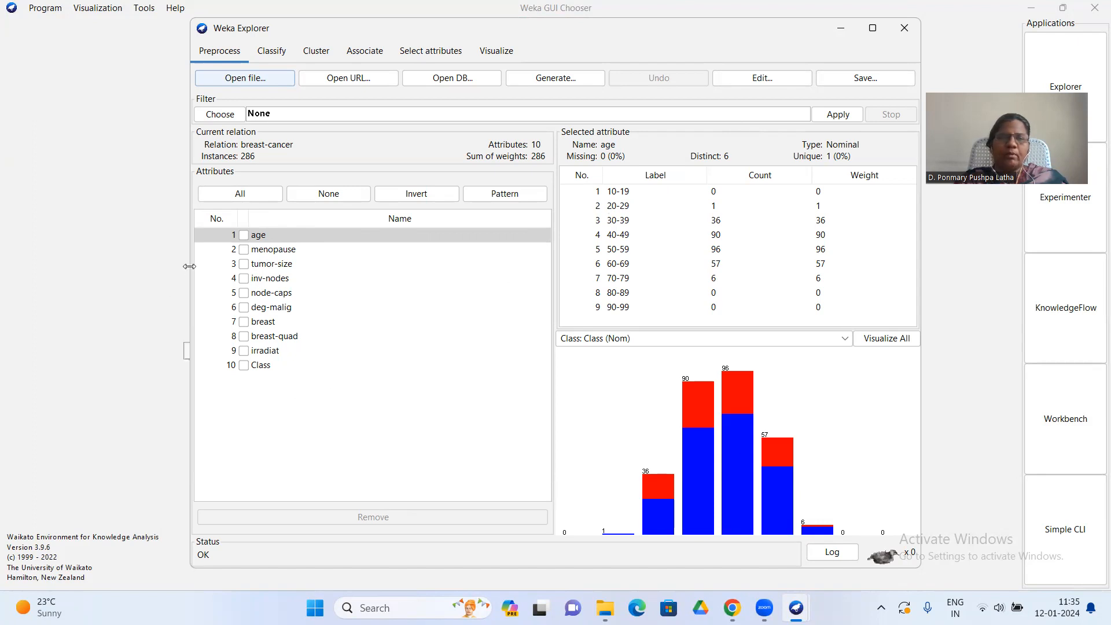
left_click(243, 235)
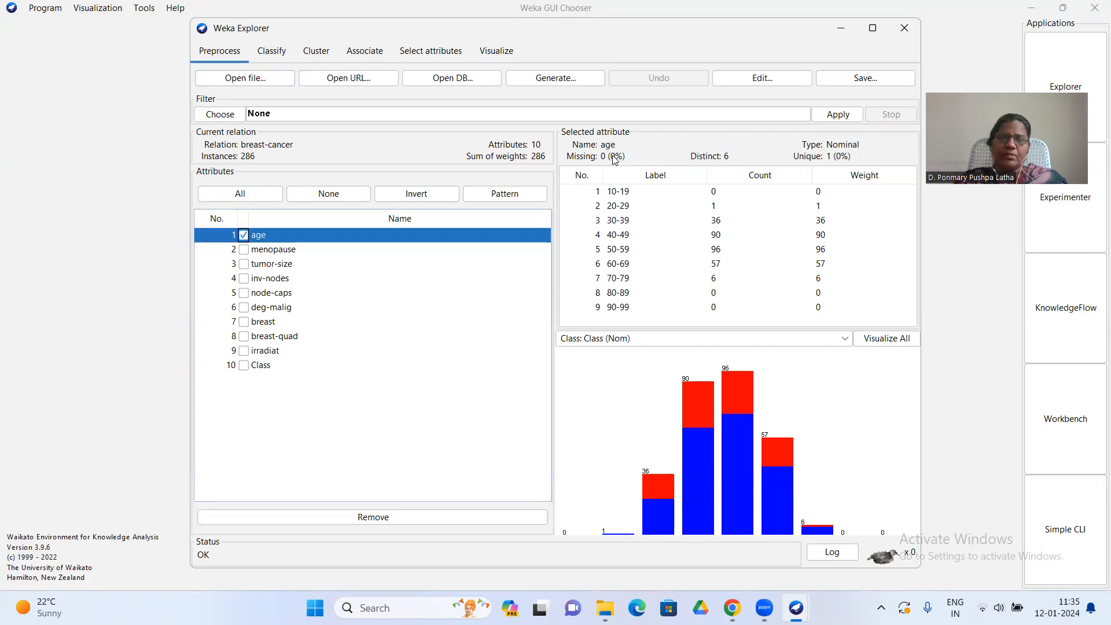
left_click(243, 237)
left_click(245, 250)
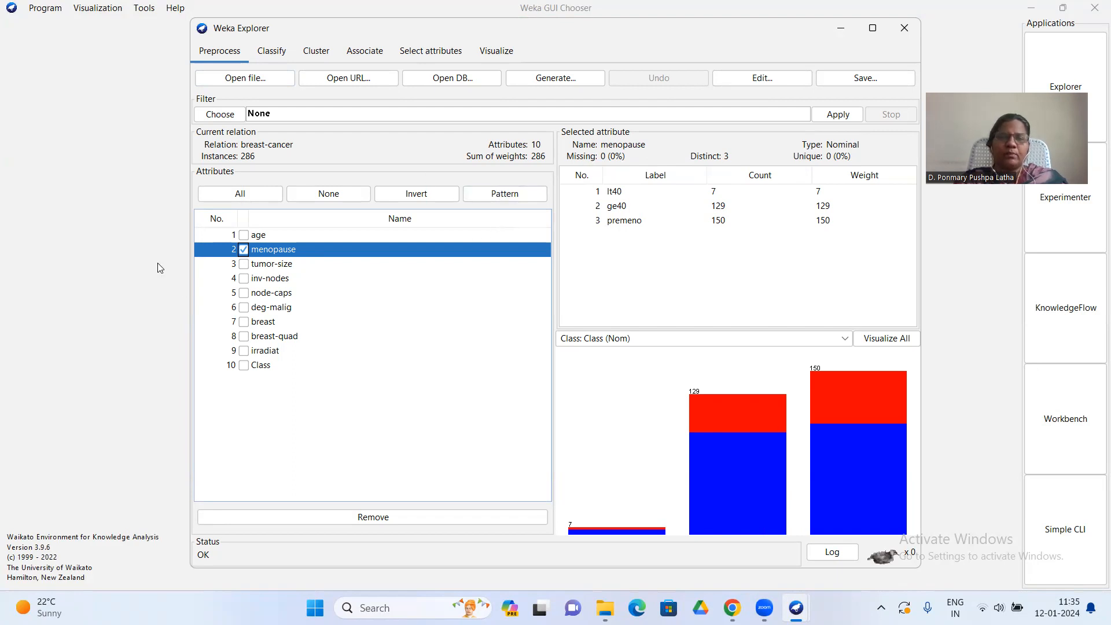
left_click(243, 252)
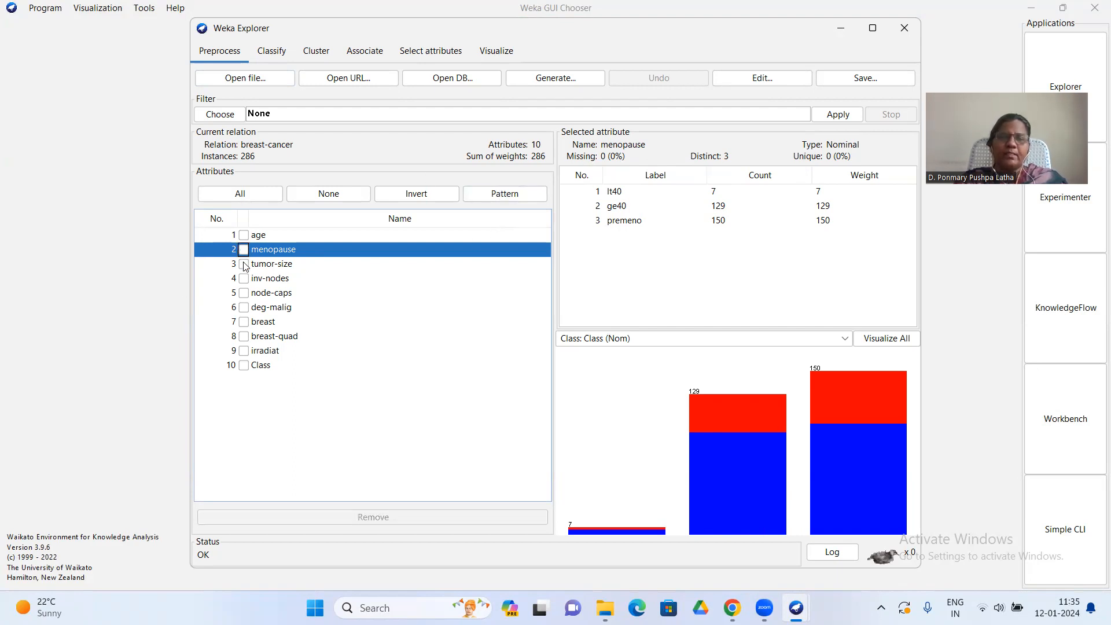
Examine the full label list and histogram of tumor-size and the distribution of inv-nodes, leaving both unticked
left_click(245, 266)
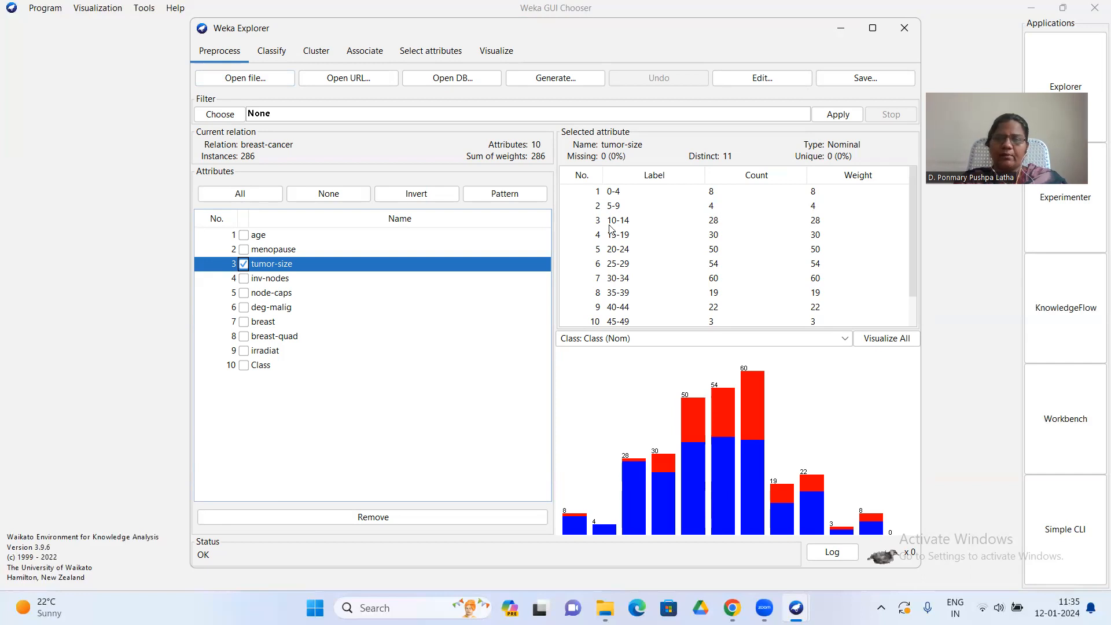
scroll(646, 281, "down", 1)
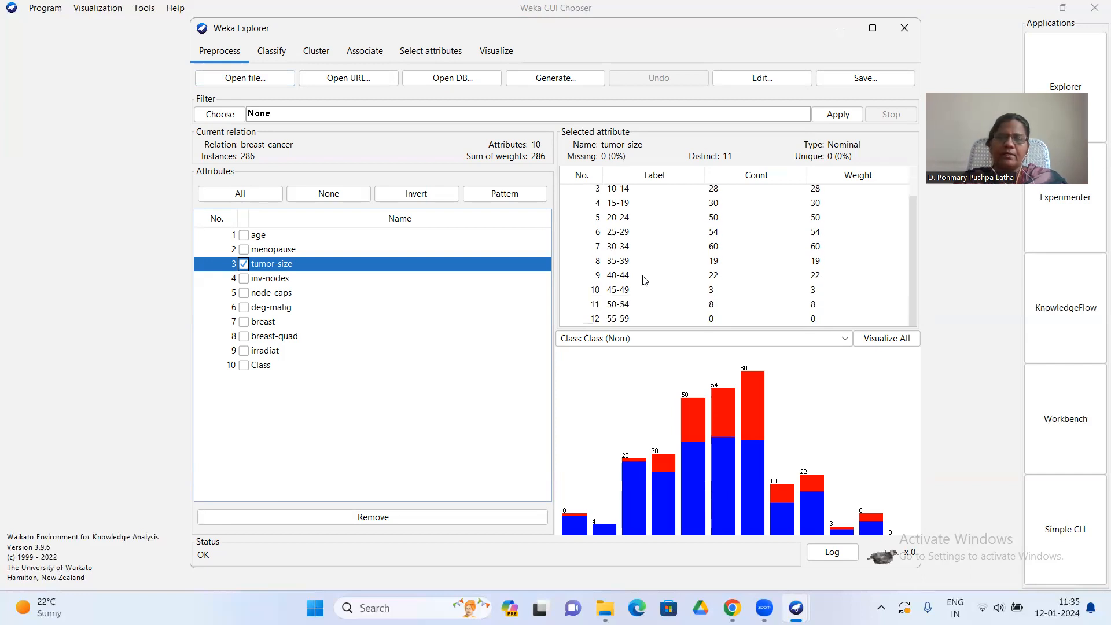
scroll(645, 281, "up", 1)
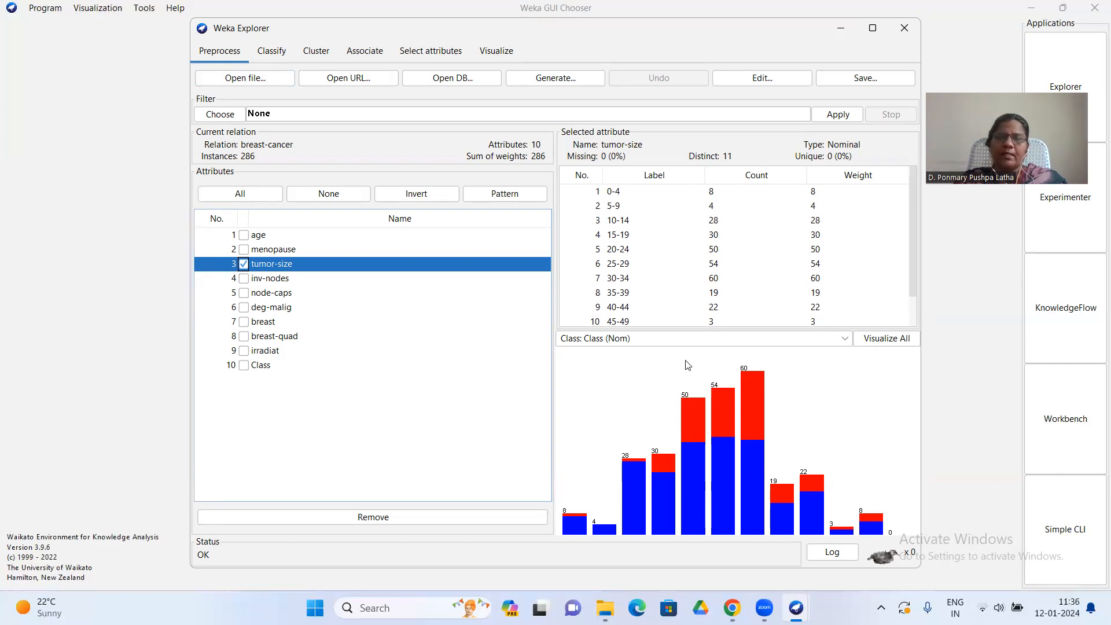
left_click(243, 265)
left_click(243, 279)
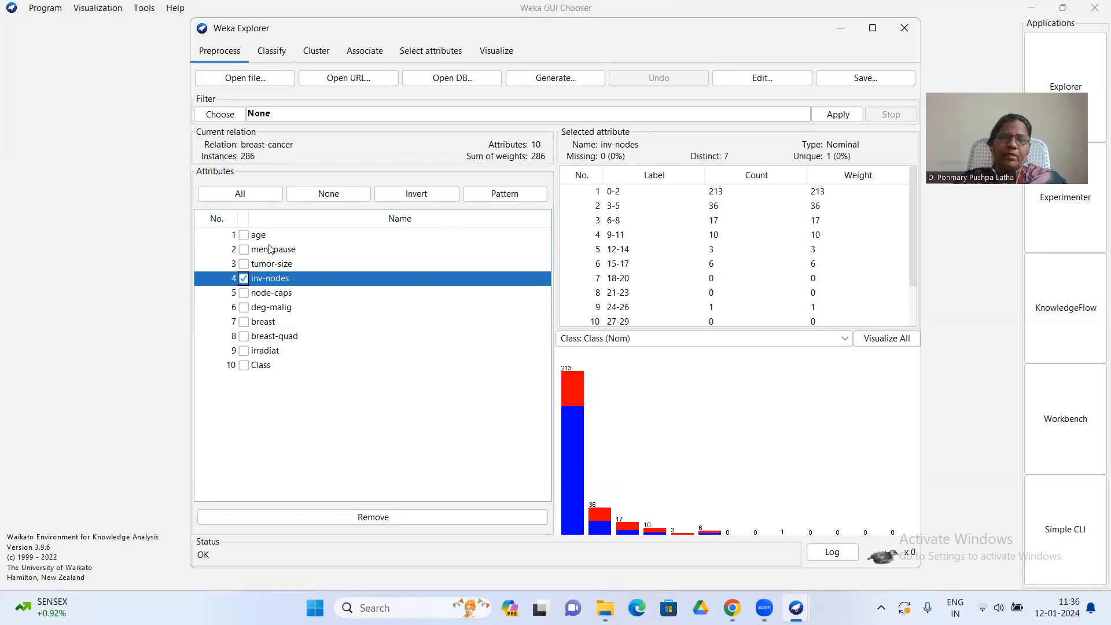
left_click(244, 280)
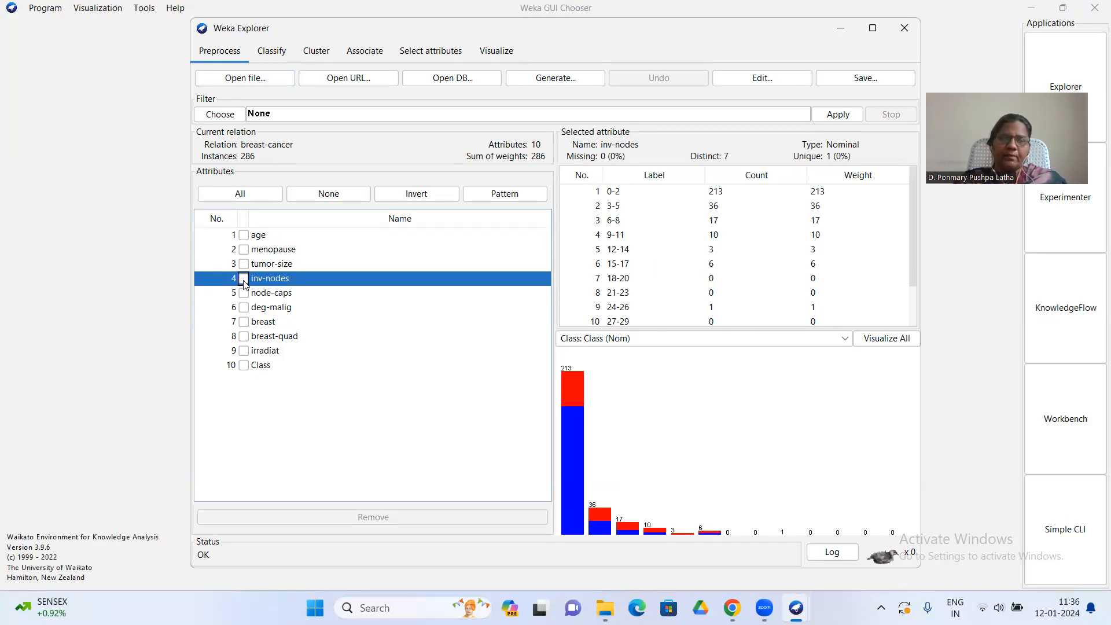
Examine the Class attribute's distribution, view the histograms of all attributes together, and close that view
left_click(244, 366)
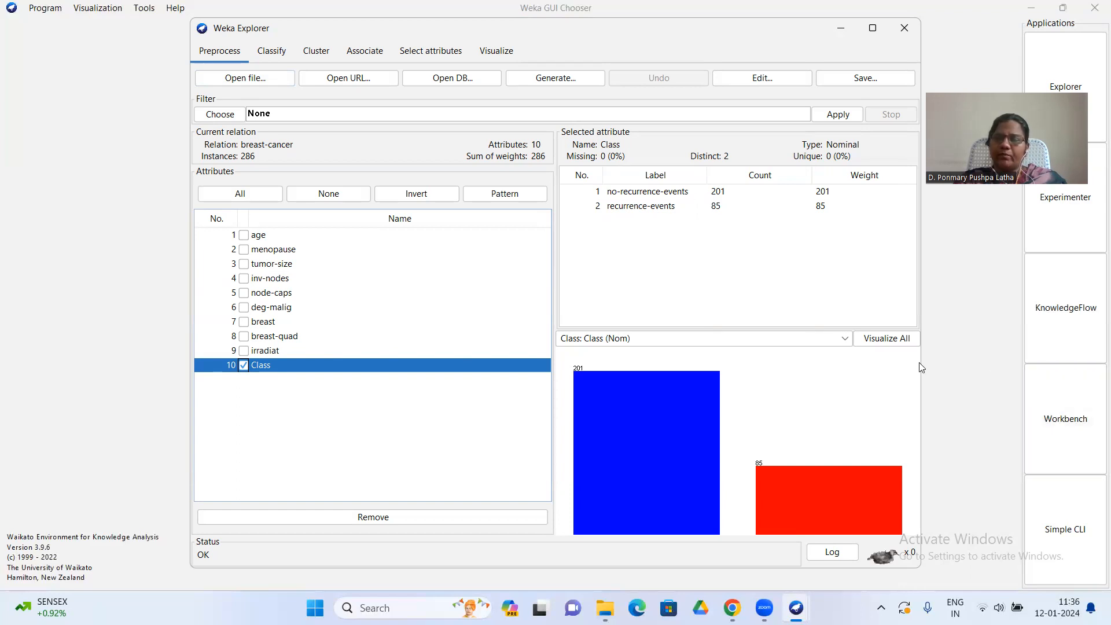
left_click(890, 343)
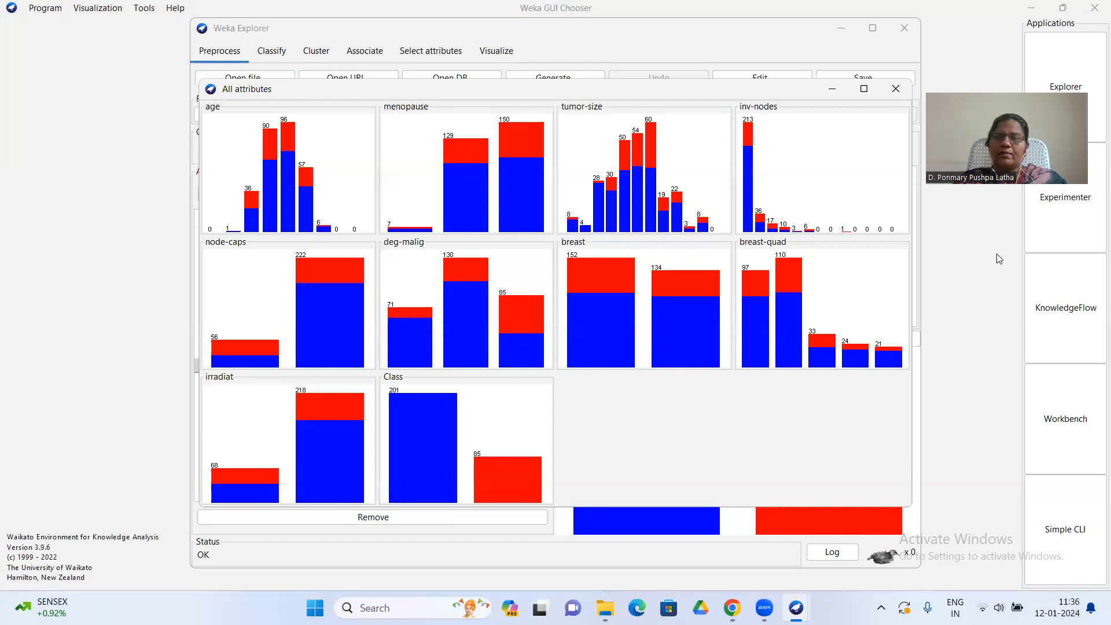
left_click(896, 89)
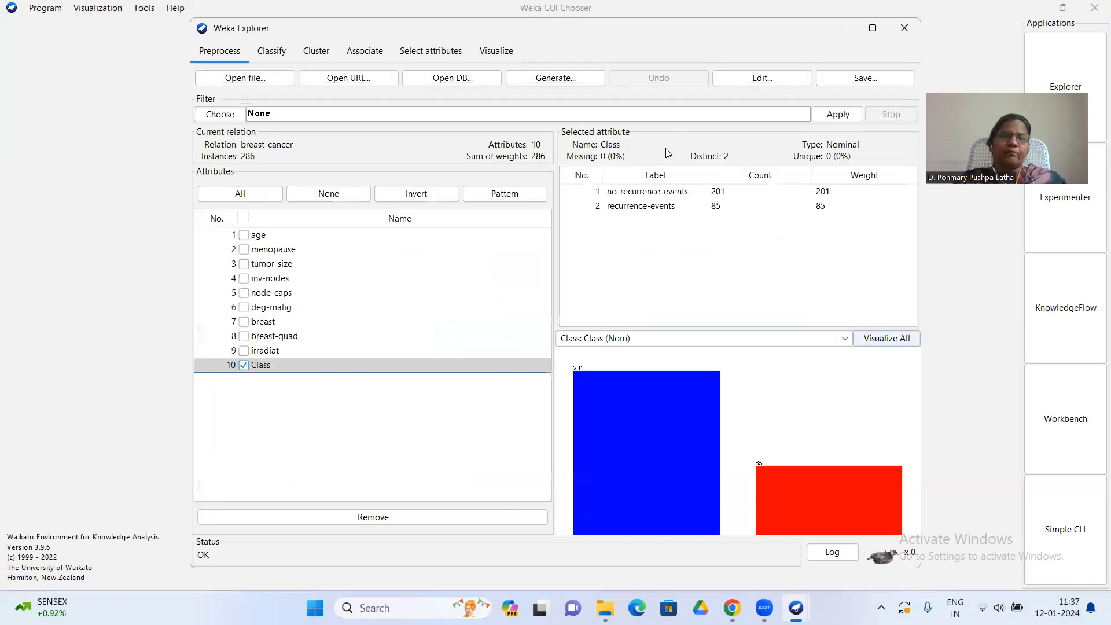
Apply the supervised attribute filter Discretize with its default options to the breast-cancer data
left_click(210, 116)
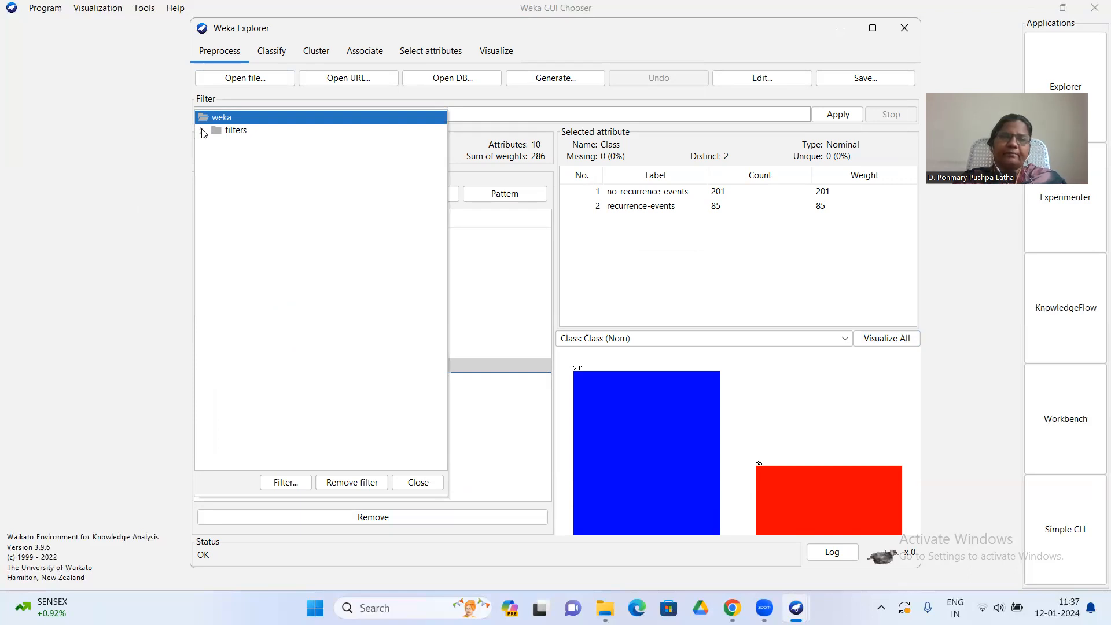
left_click(203, 132)
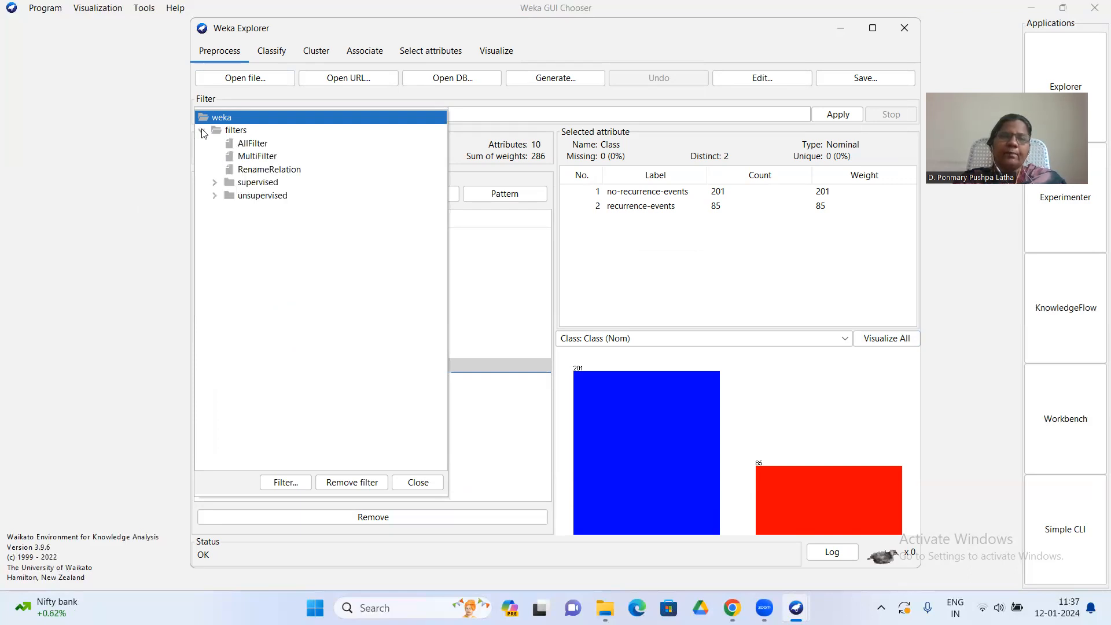
left_click(215, 184)
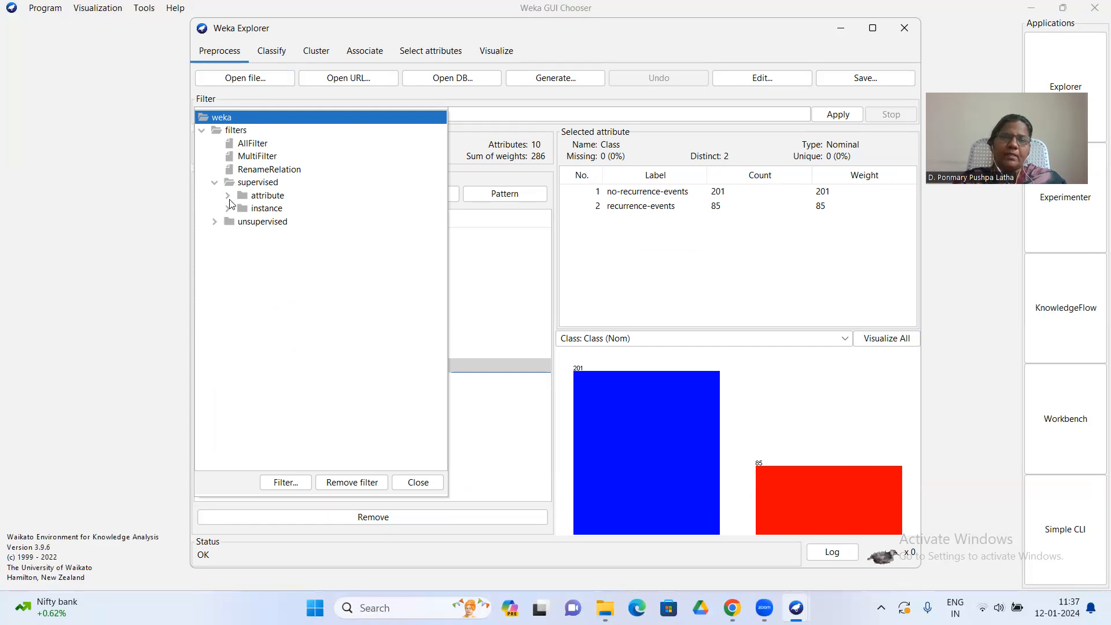
left_click(228, 195)
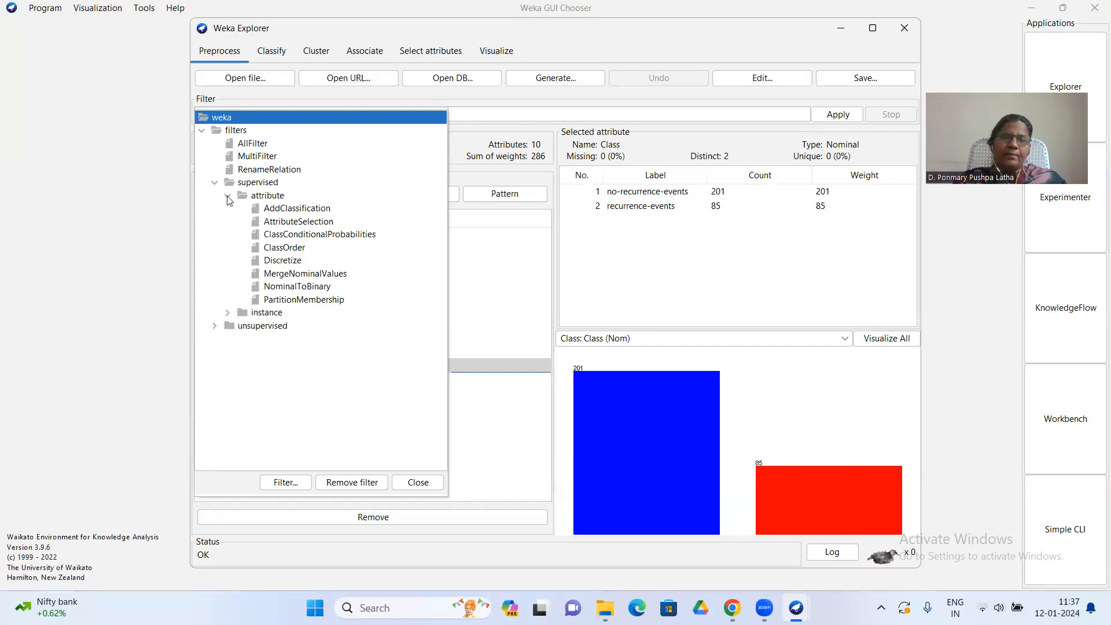
left_click(284, 261)
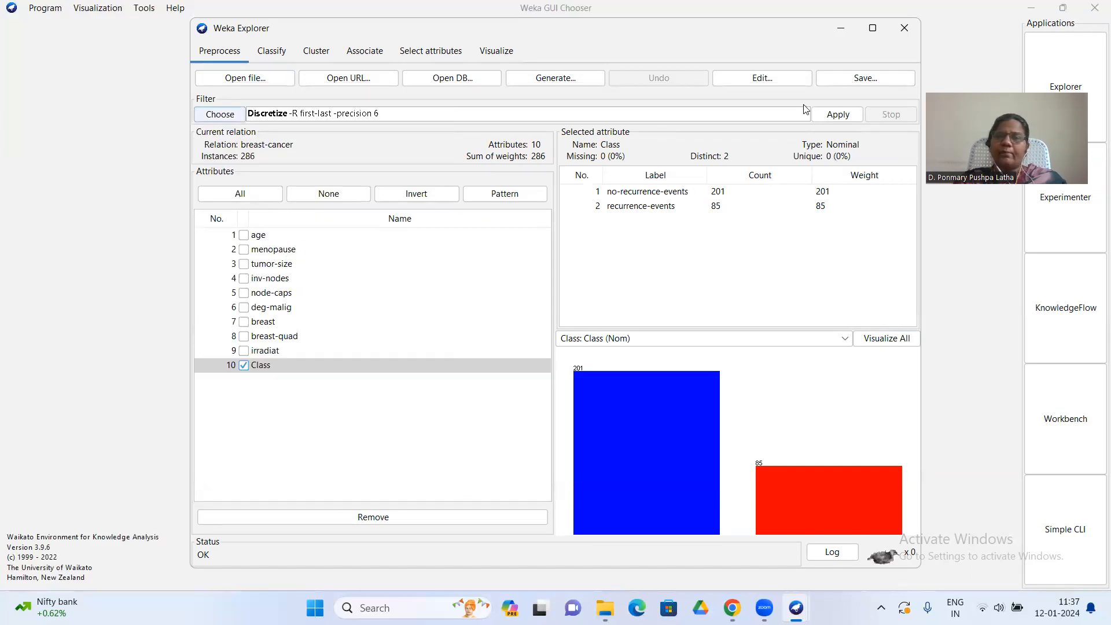
left_click(832, 116)
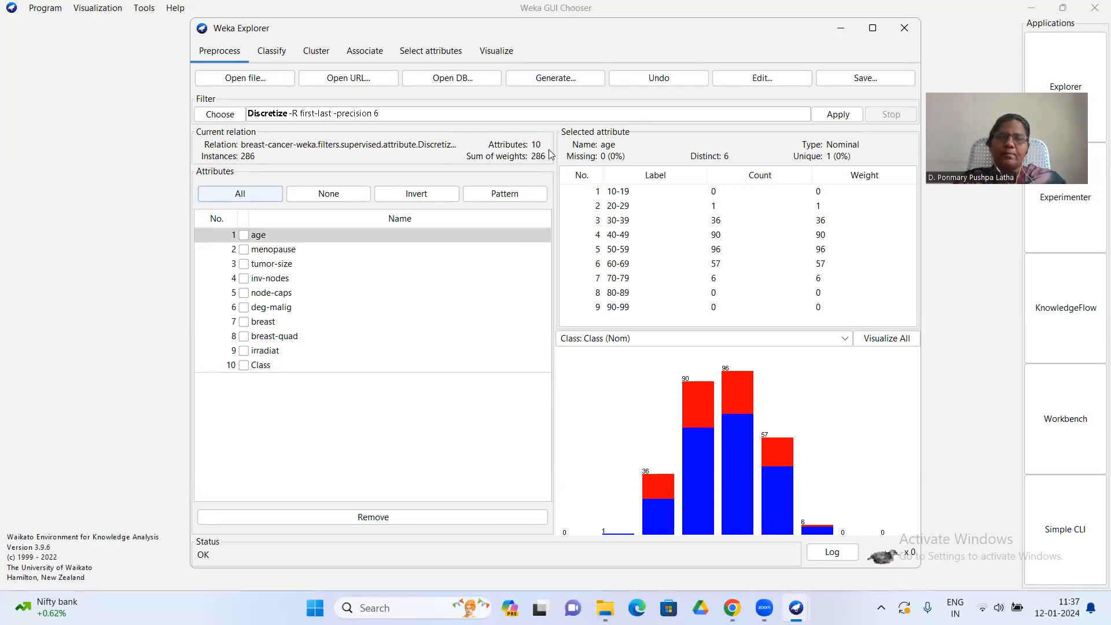
Inspect the menopause and Class attributes in the filtered data, and view the Discretize filter's options
left_click(245, 250)
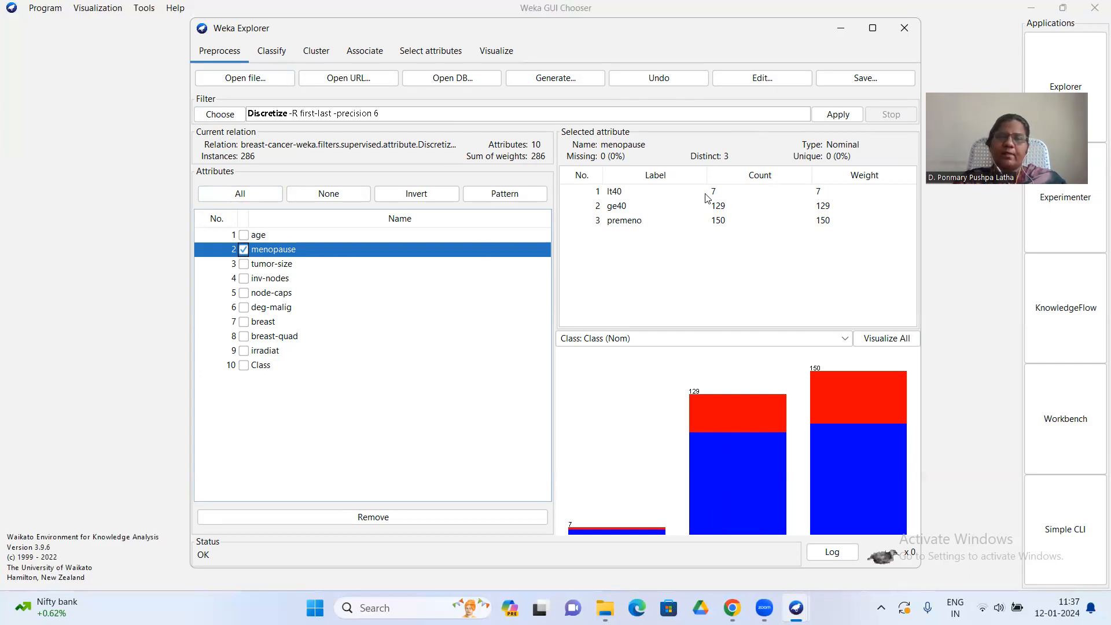
left_click(243, 365)
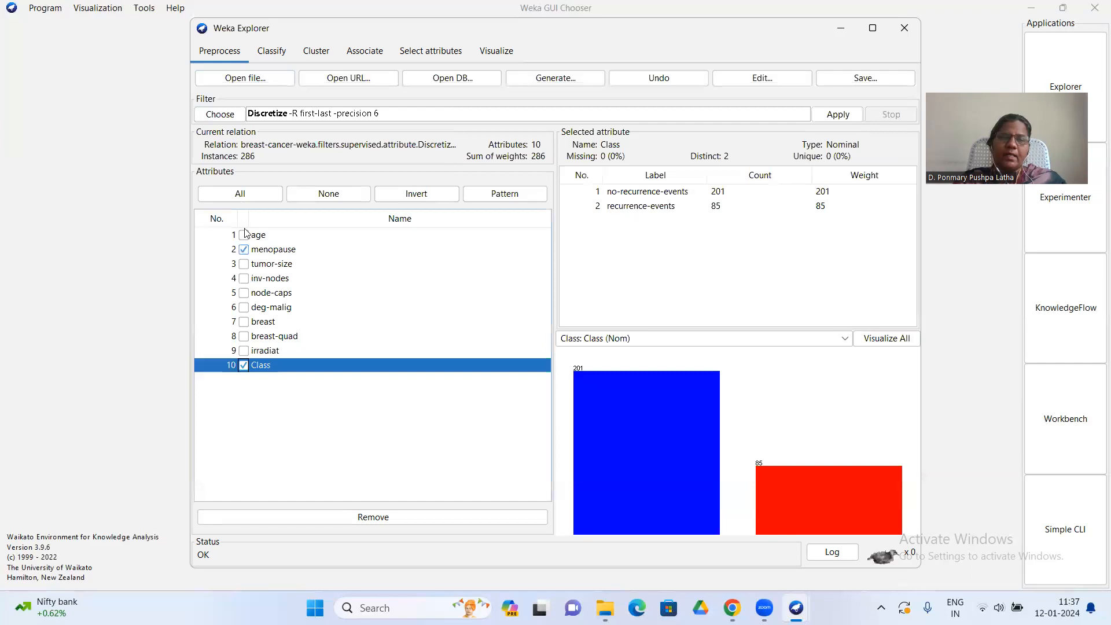
left_click(244, 250)
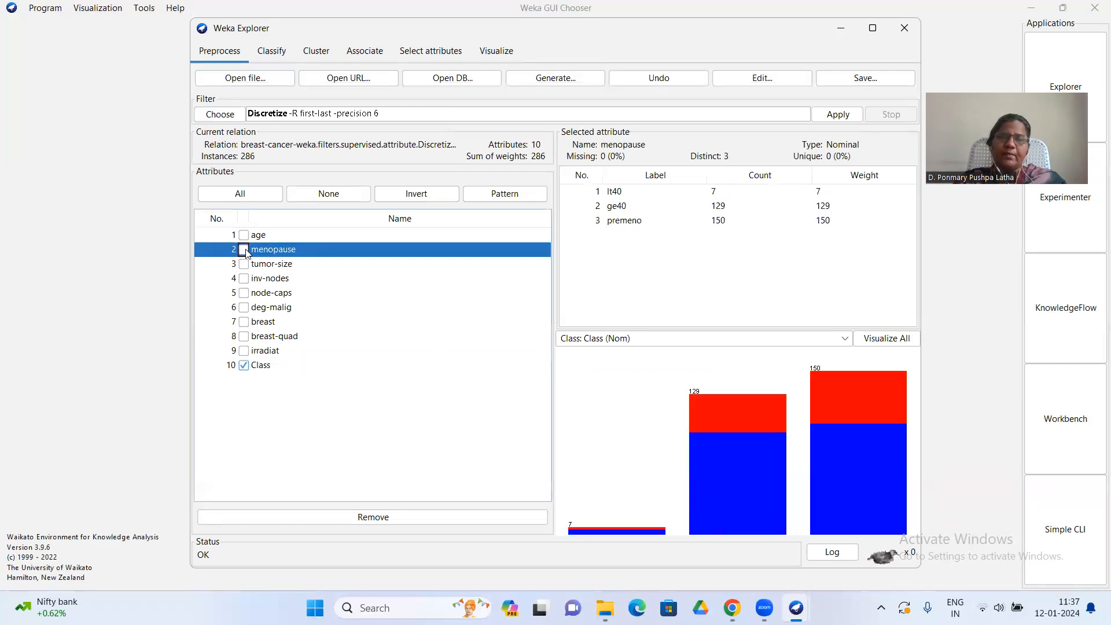
left_click(244, 366)
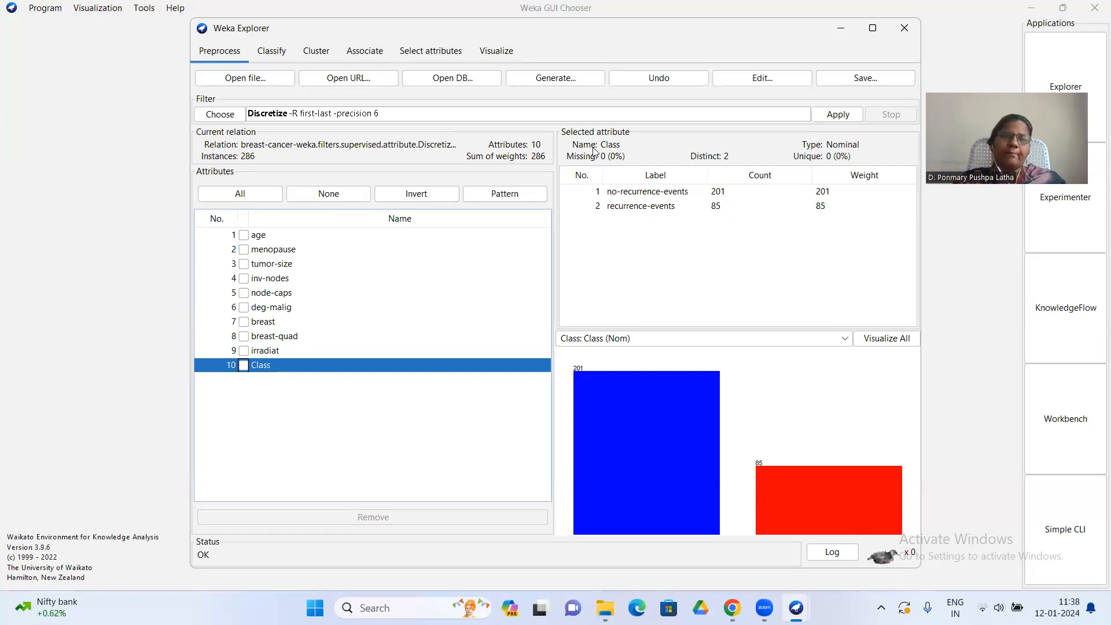
left_click(267, 118)
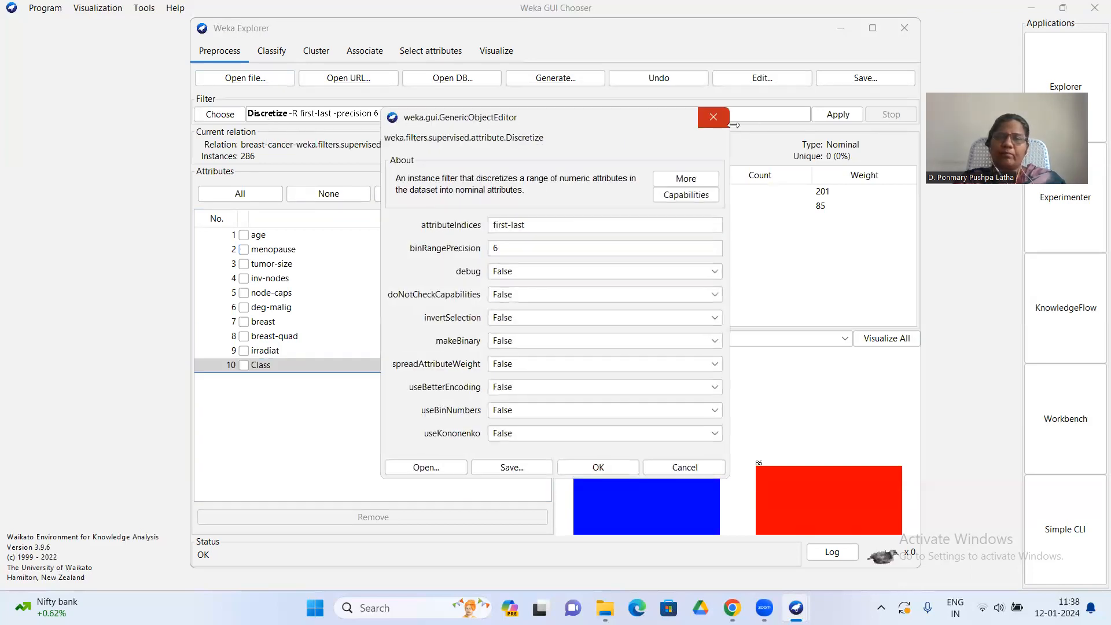
left_click(714, 116)
Apply the supervised attribute filter ClassConditionalProbabilities with its default options, with the age attribute ticked
left_click(210, 115)
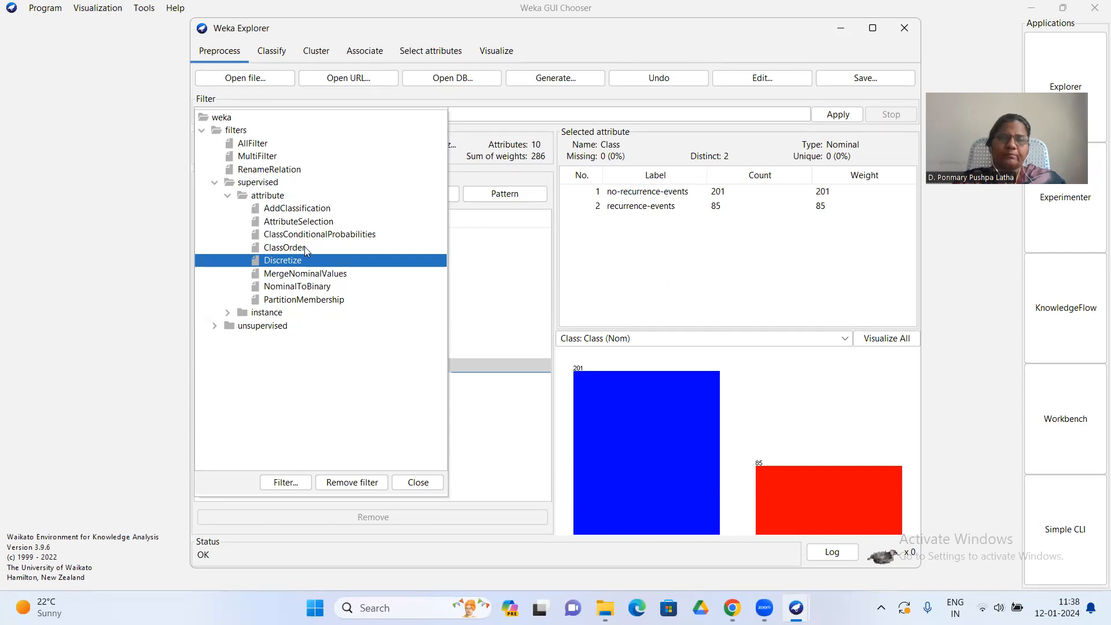
mouse_move(317, 237)
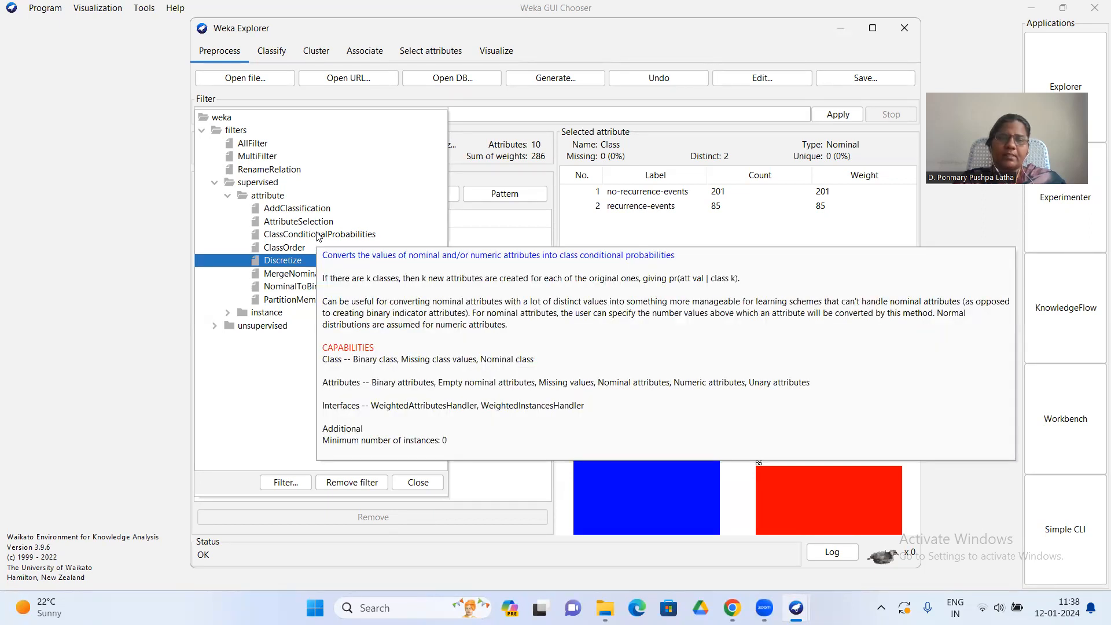
left_click(318, 236)
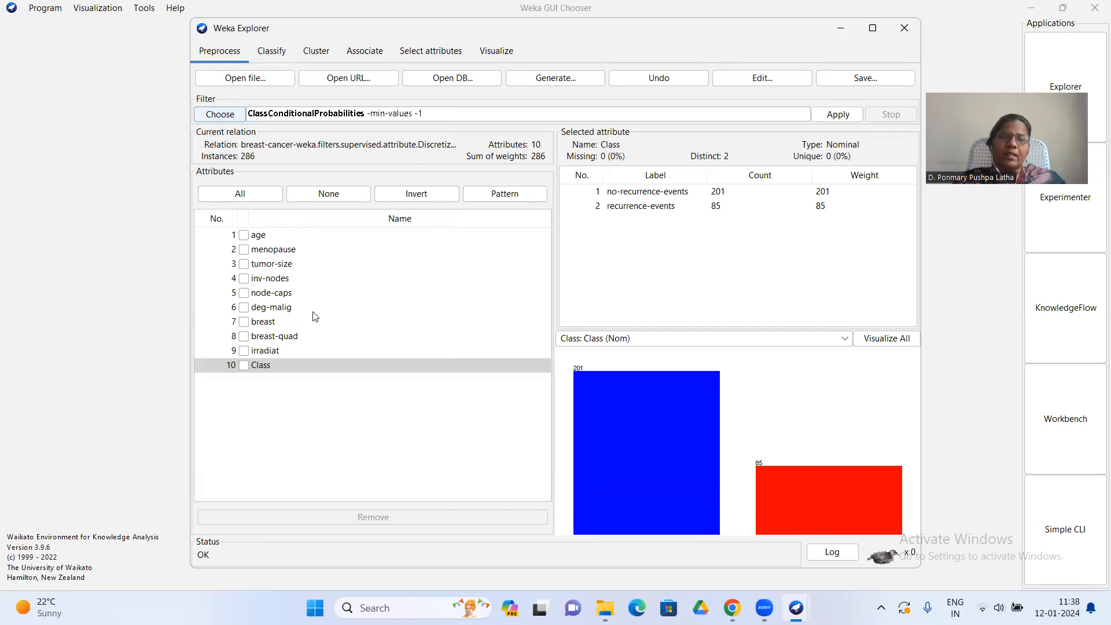
left_click(243, 236)
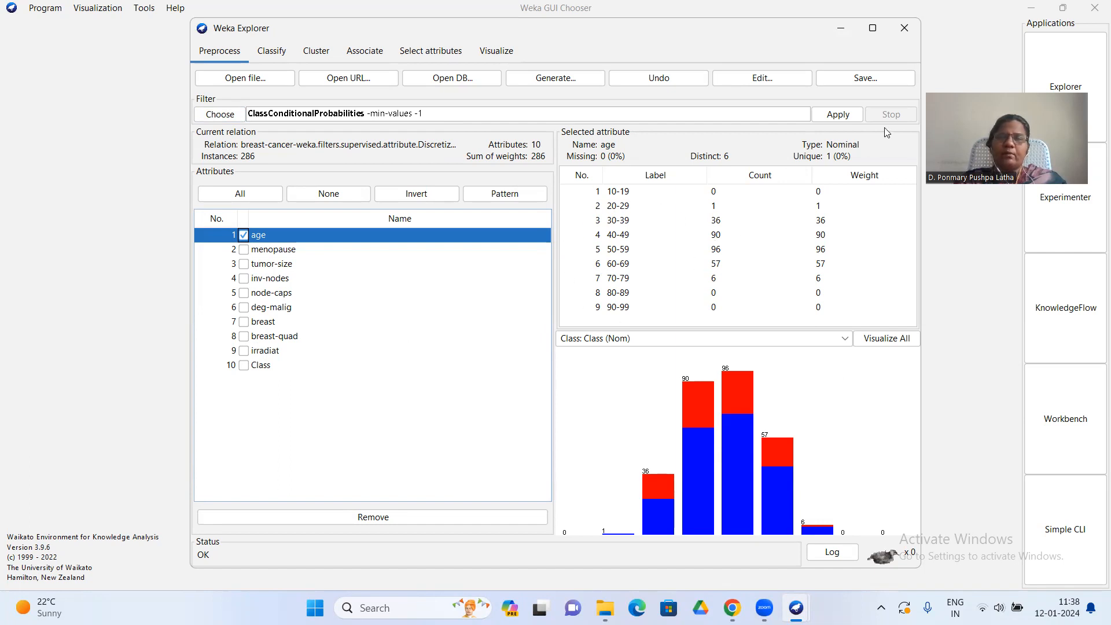
left_click(839, 115)
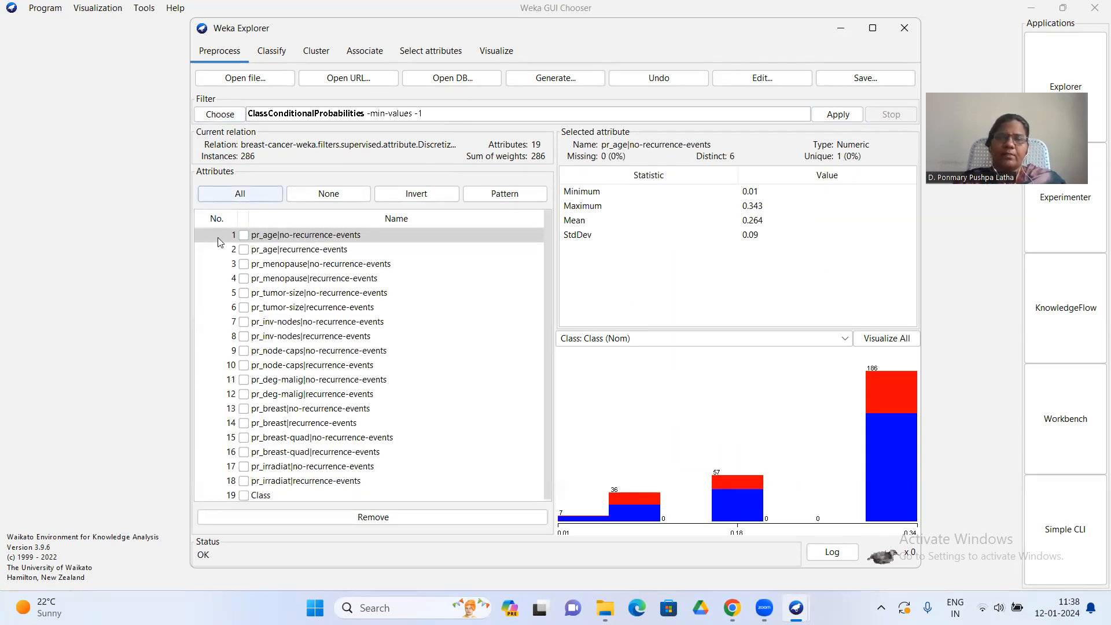
Examine the statistics and histograms of both pr_age attributes and pr_menopause|recurrence-events, leaving all three unticked
left_click(244, 237)
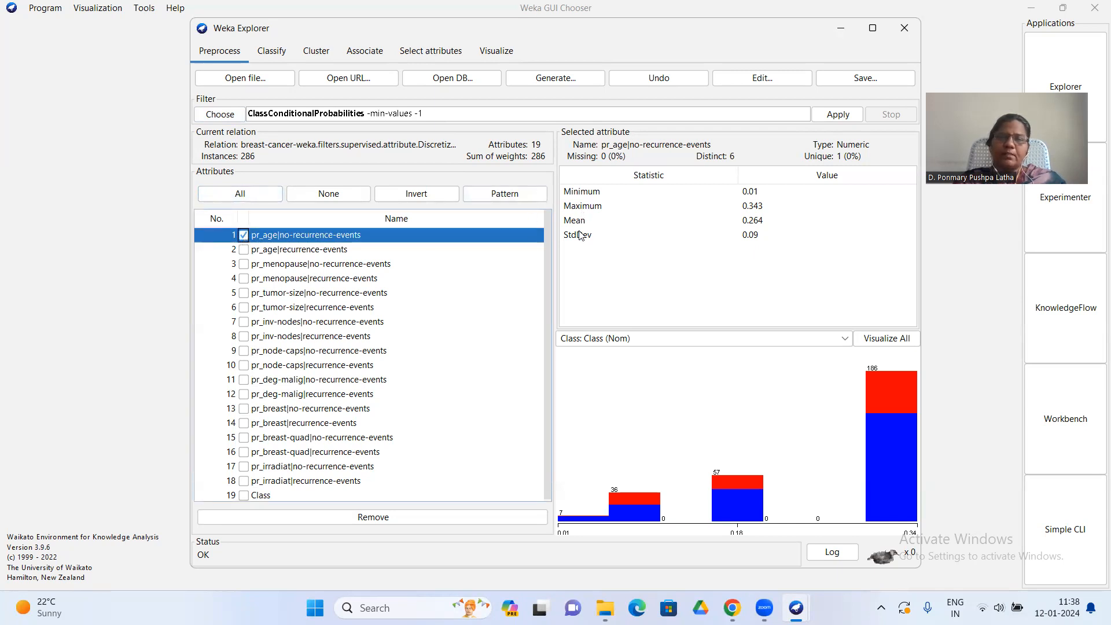
left_click(245, 237)
left_click(244, 251)
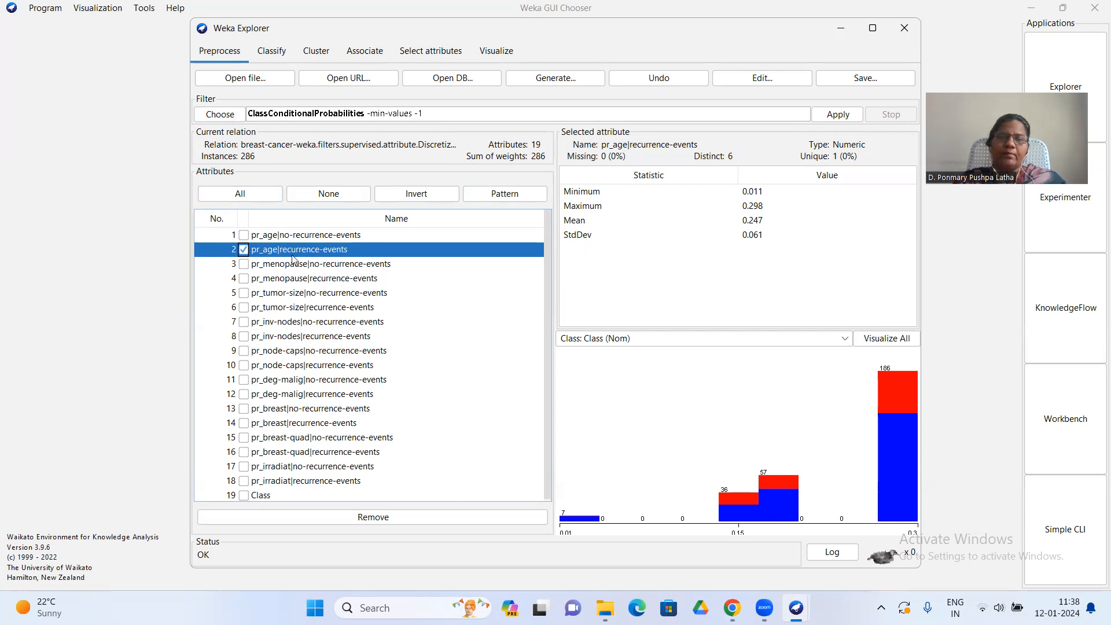
left_click(244, 250)
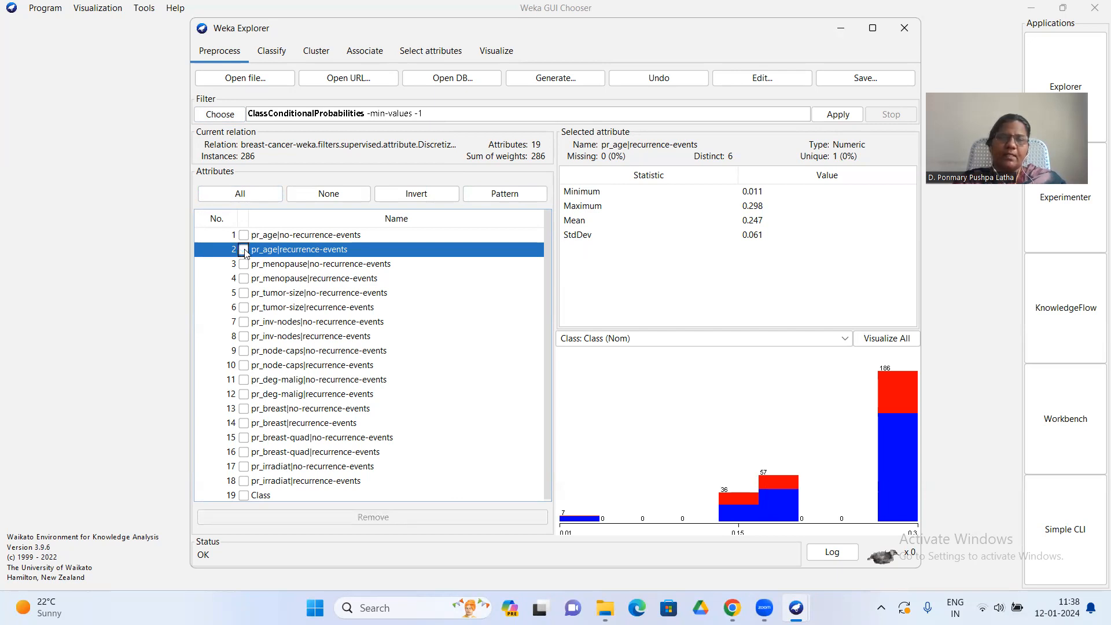
left_click(243, 279)
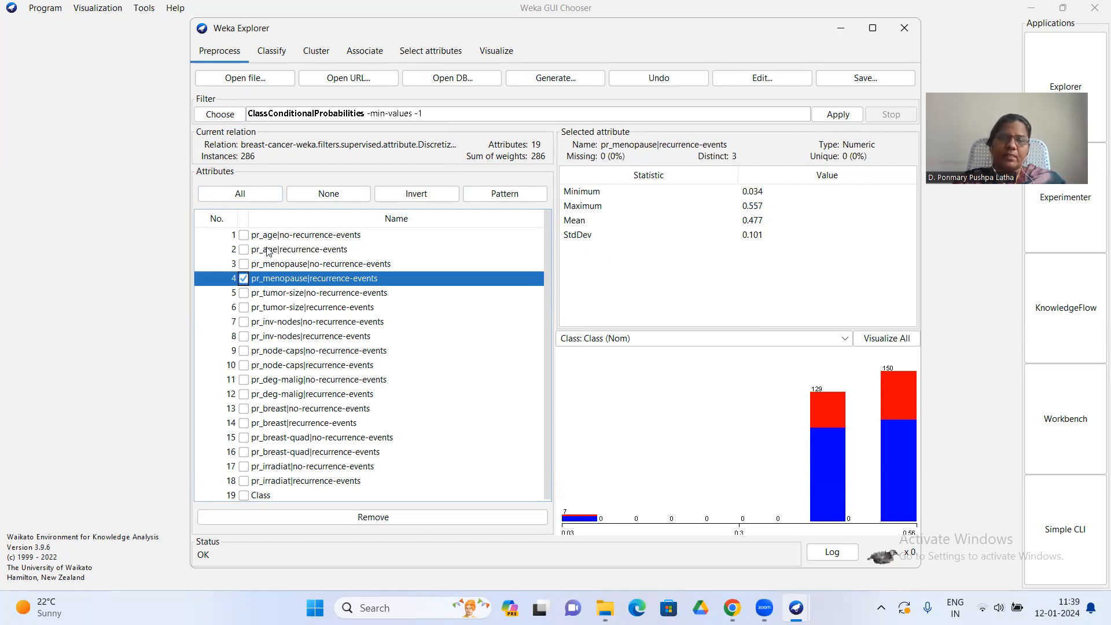
left_click(244, 278)
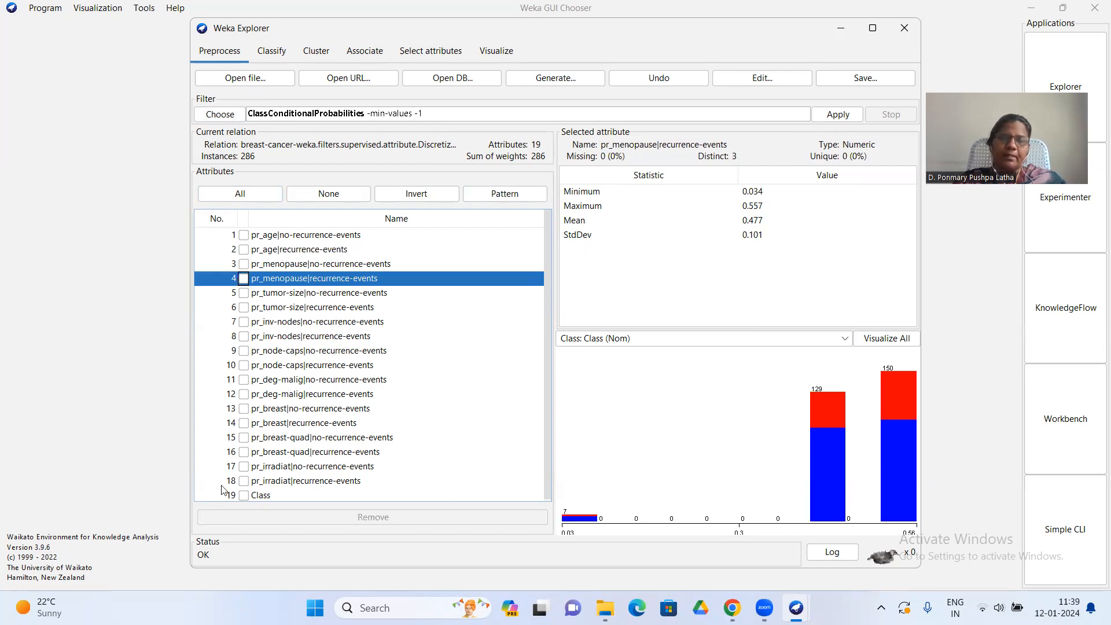
Examine the Class distribution and the statistics of pr_irradiat|no-recurrence-events, leaving only the latter ticked
left_click(243, 497)
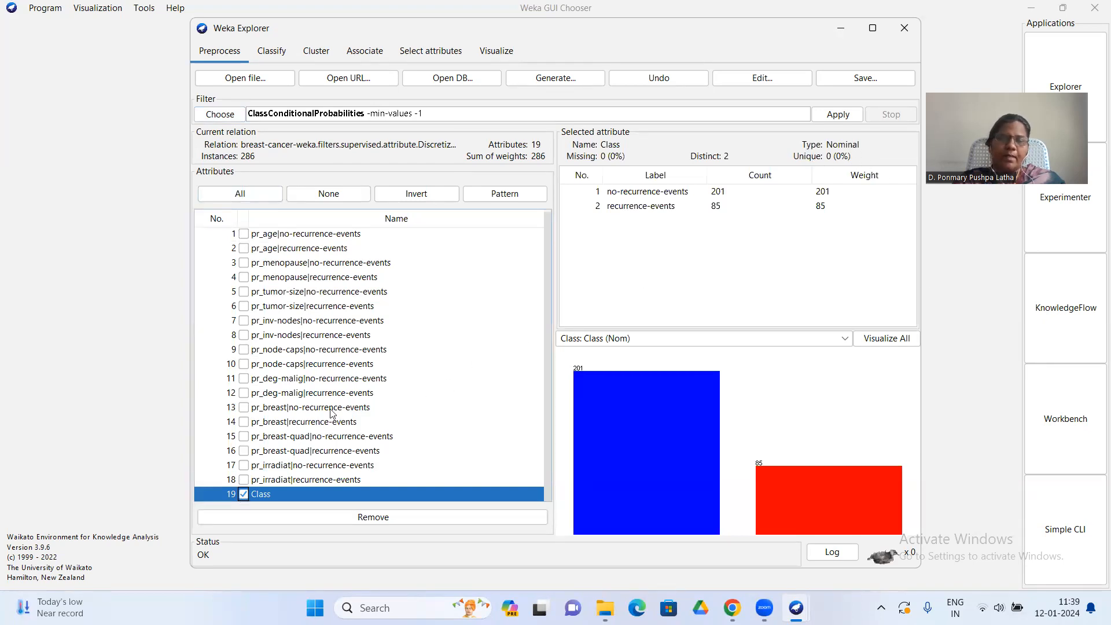
left_click(245, 495)
left_click(245, 467)
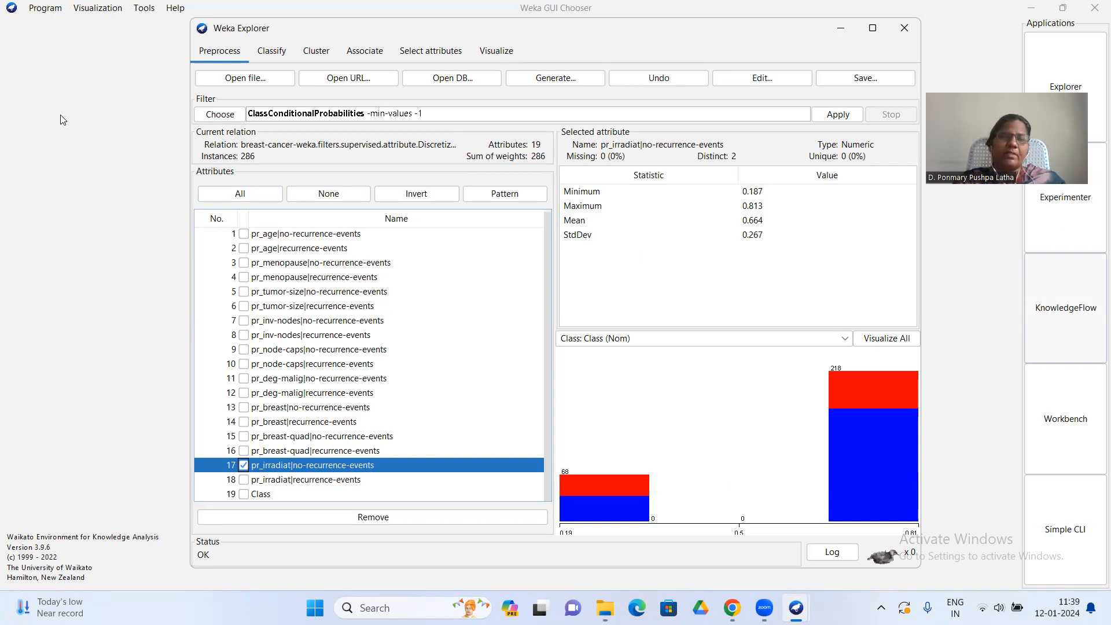
Apply the supervised attribute filter AttributeSelection with its default CfsSubsetEval evaluator and BestFirst search
left_click(220, 114)
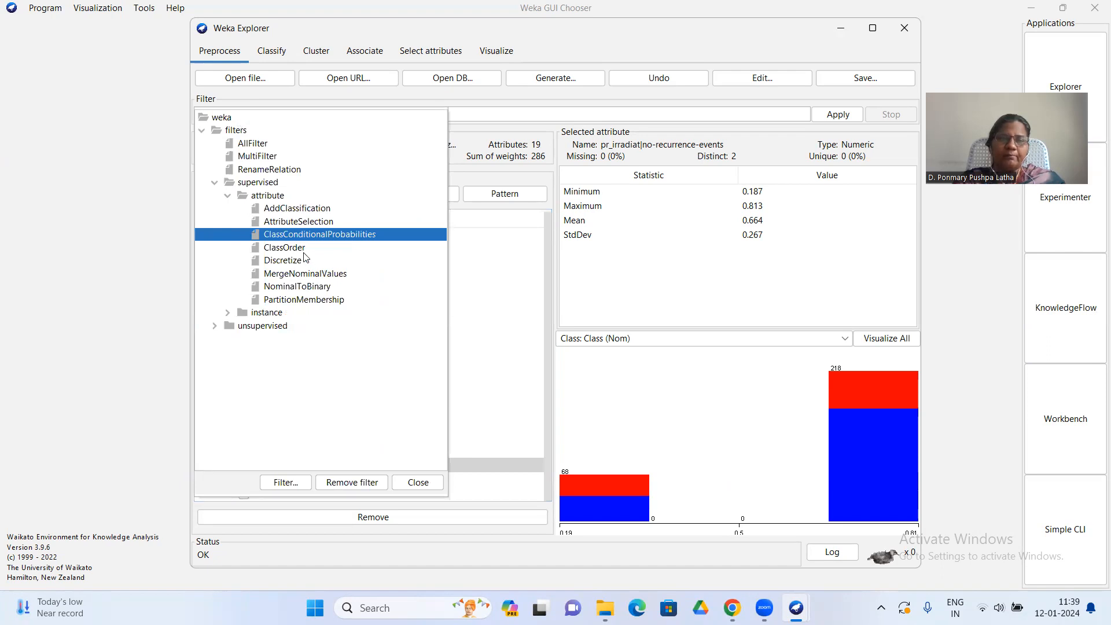
left_click(302, 222)
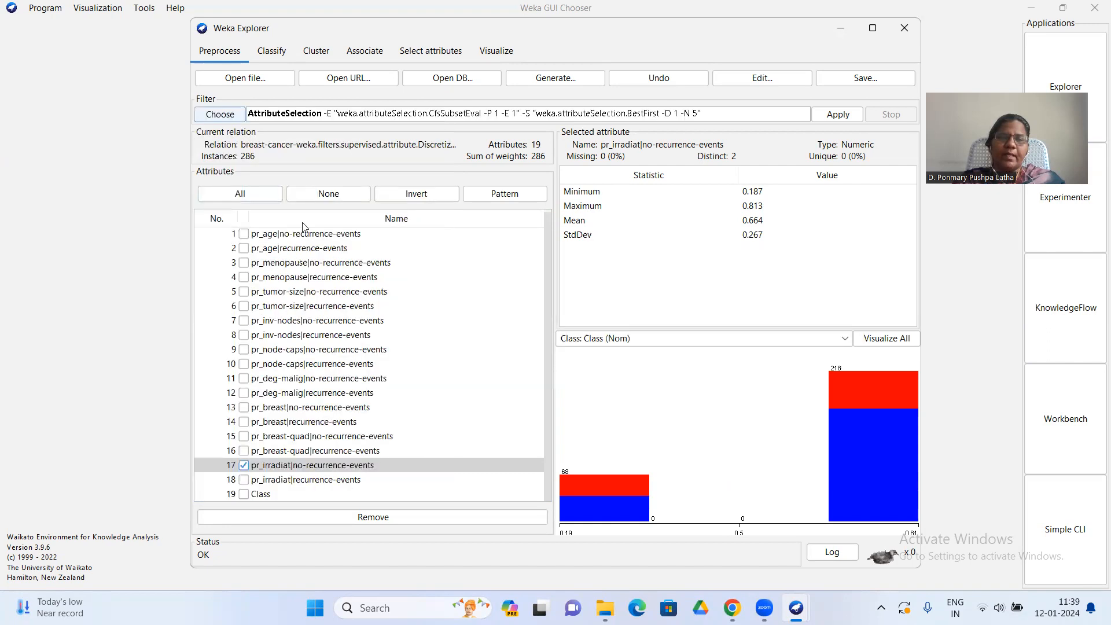
left_click(839, 115)
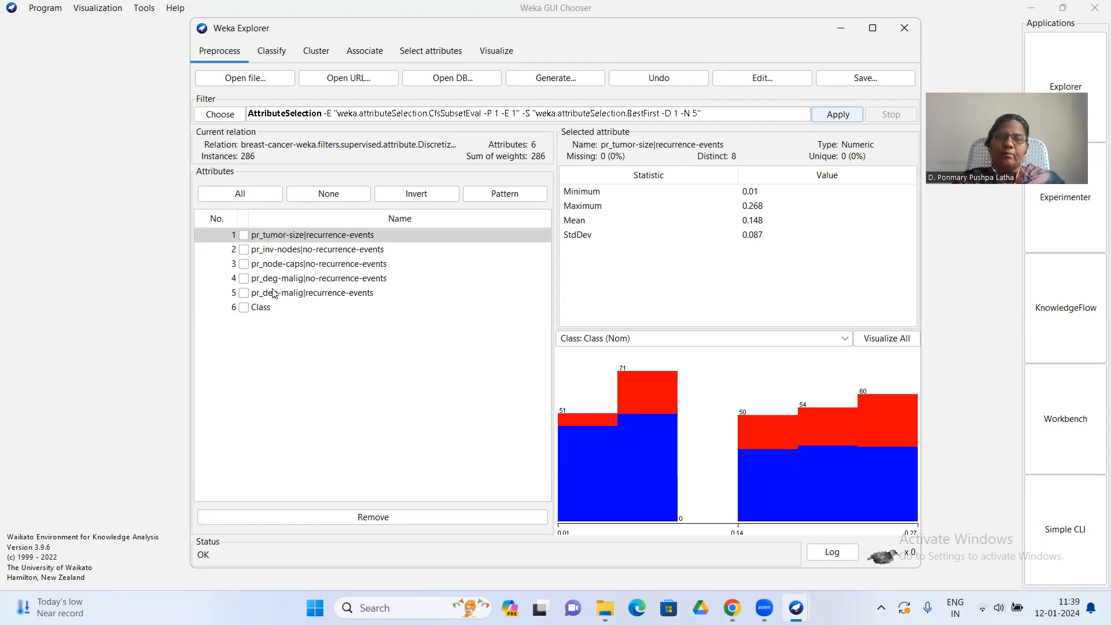
Examine the statistics of pr_tumor-size|recurrence-events, pr_node-caps|no-recurrence-events and pr_deg-malig|no-recurrence-events, leaving them unticked
left_click(257, 235)
left_click(244, 235)
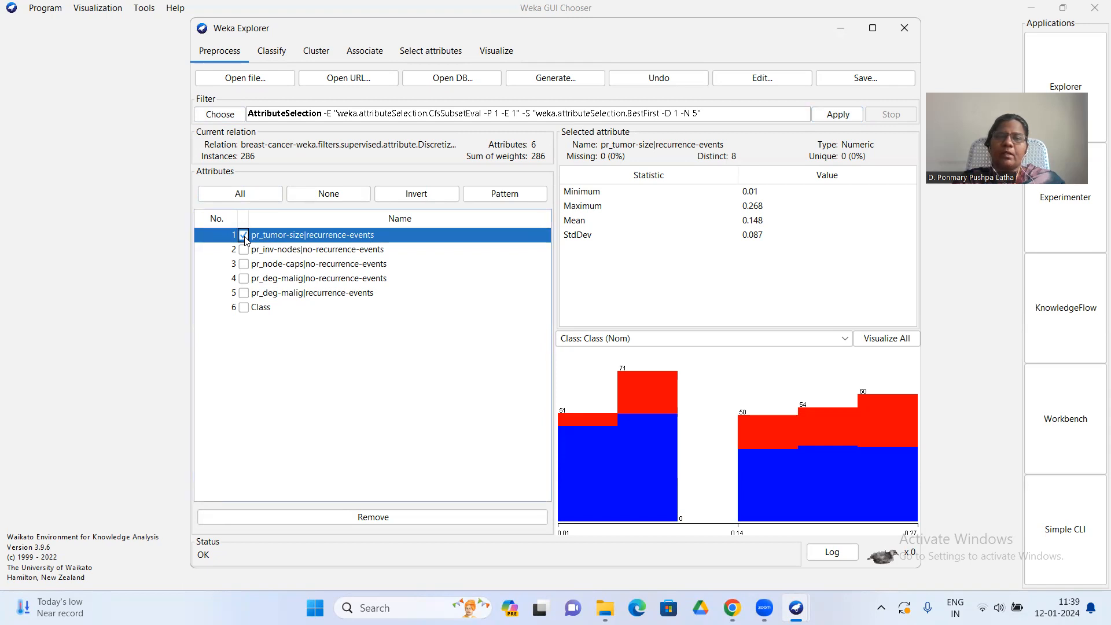
left_click(243, 265)
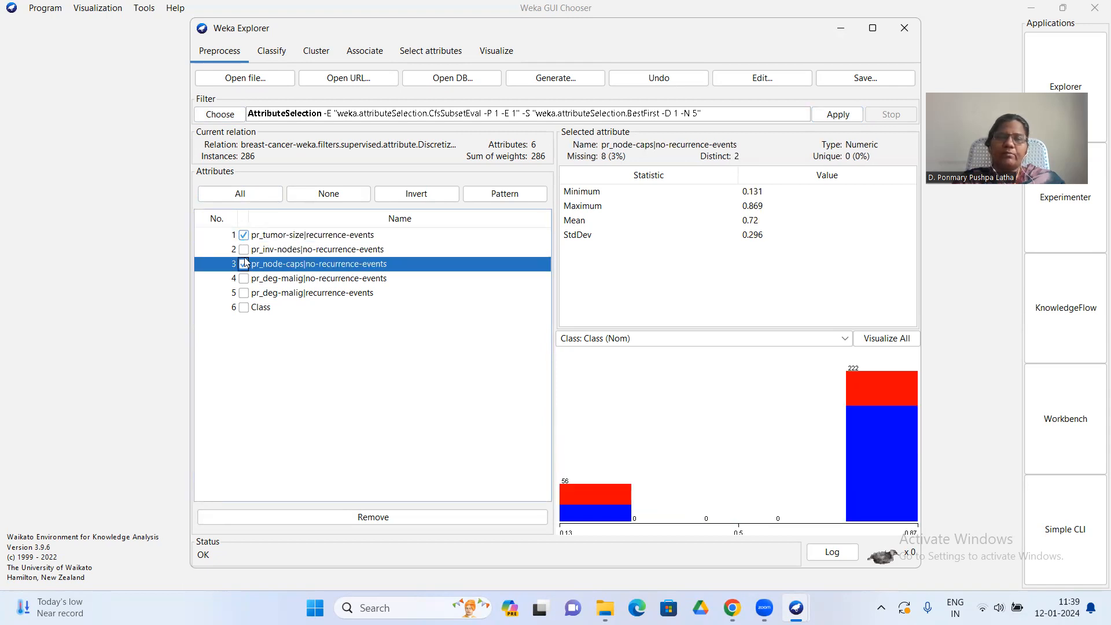
left_click(244, 236)
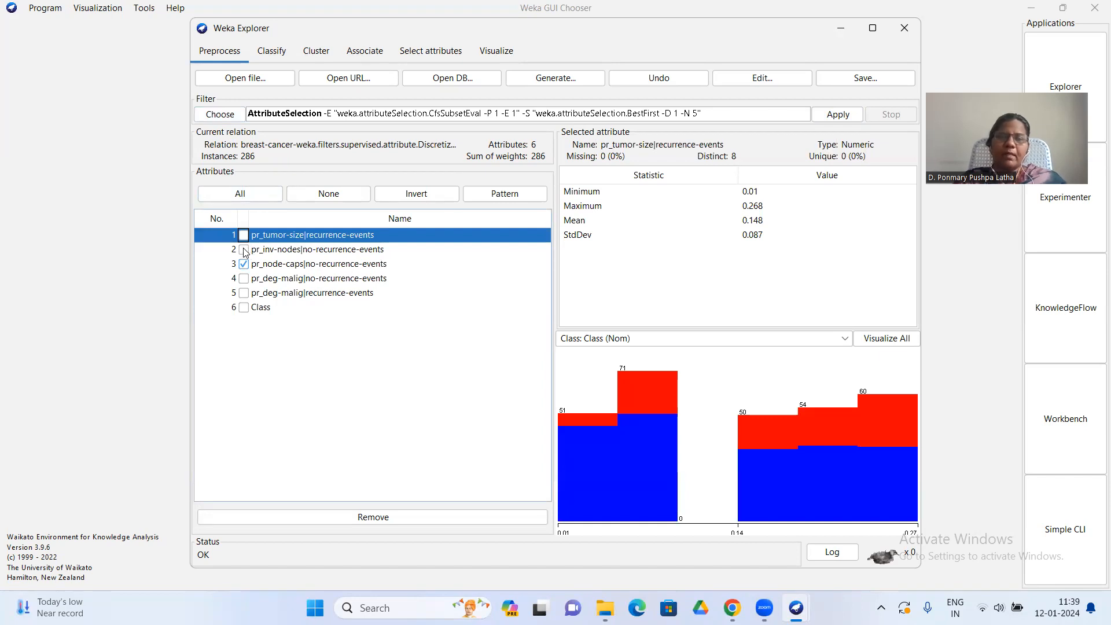
left_click(244, 279)
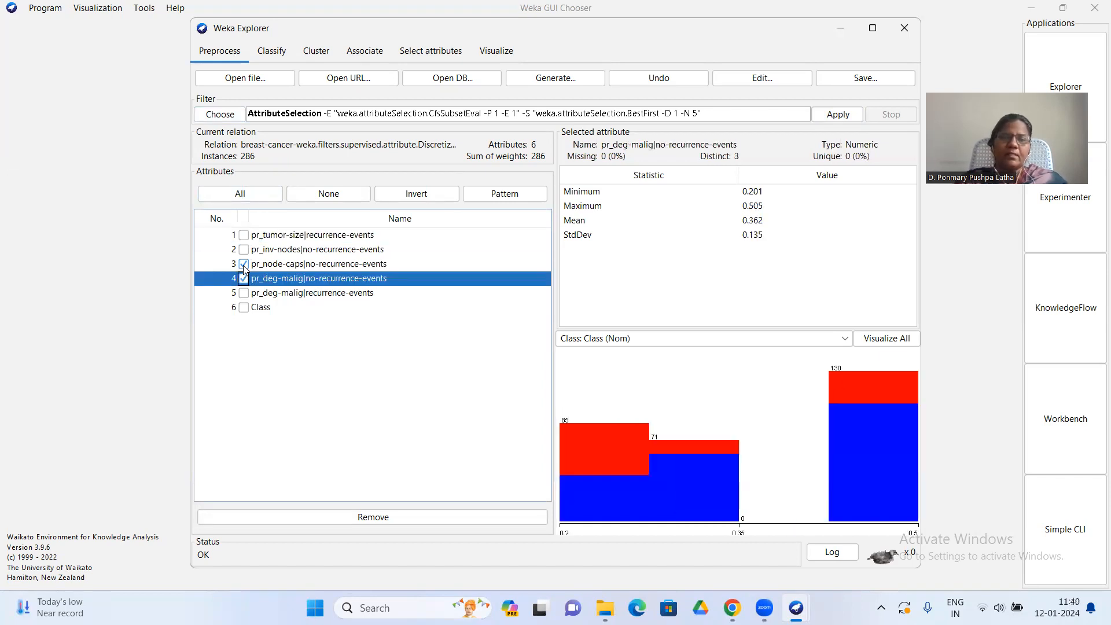
left_click(243, 267)
left_click(244, 280)
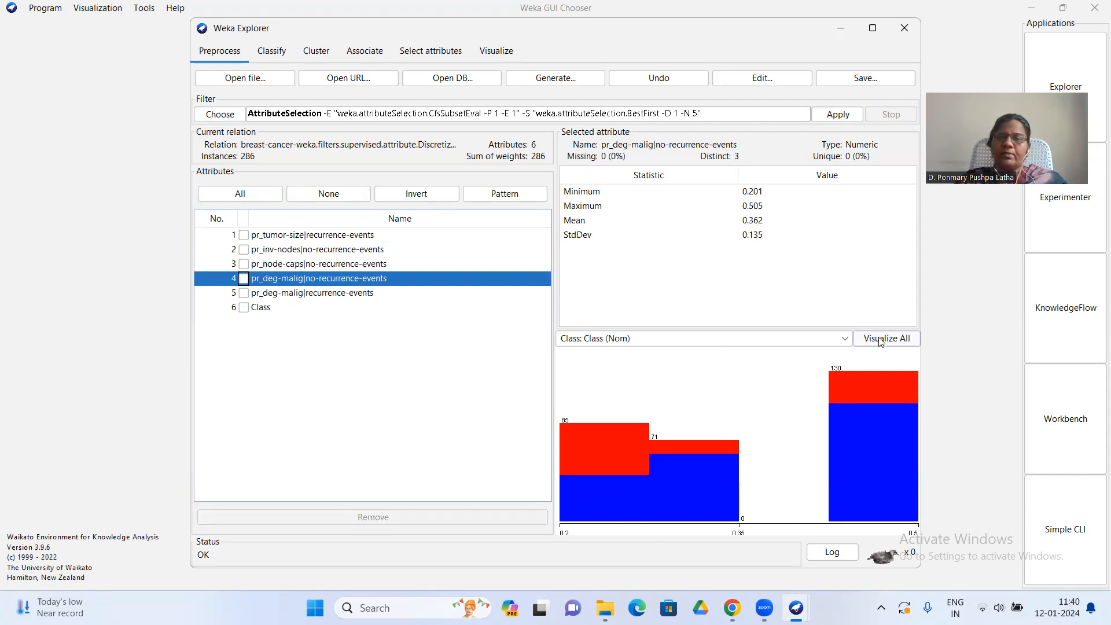
Examine the Class attribute, view the histograms of all the selected attributes together, and close that view
left_click(244, 308)
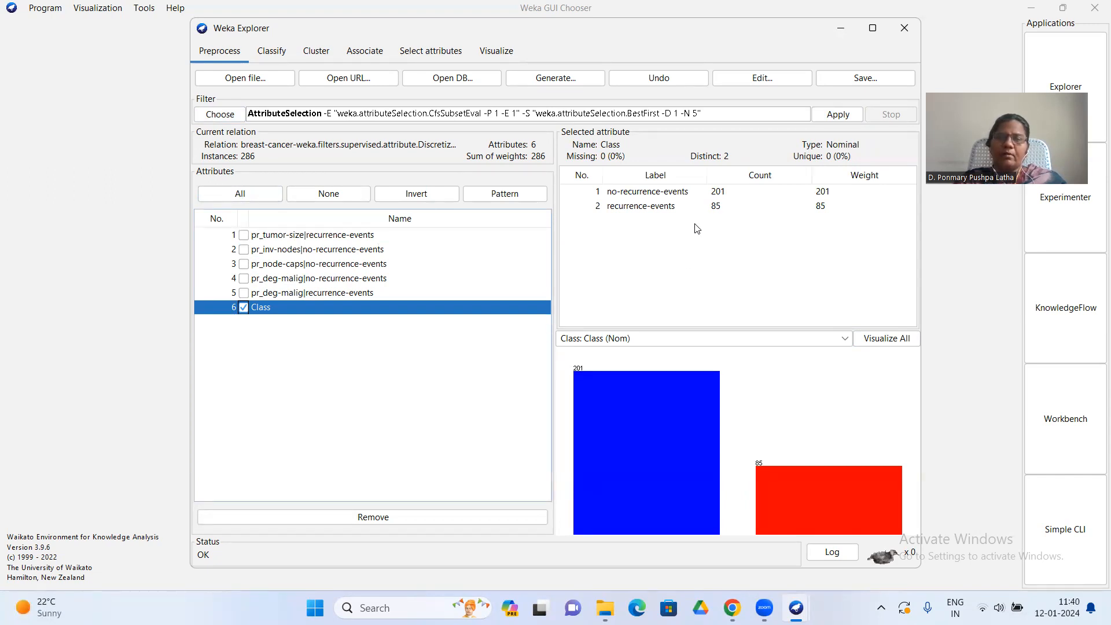
left_click(878, 342)
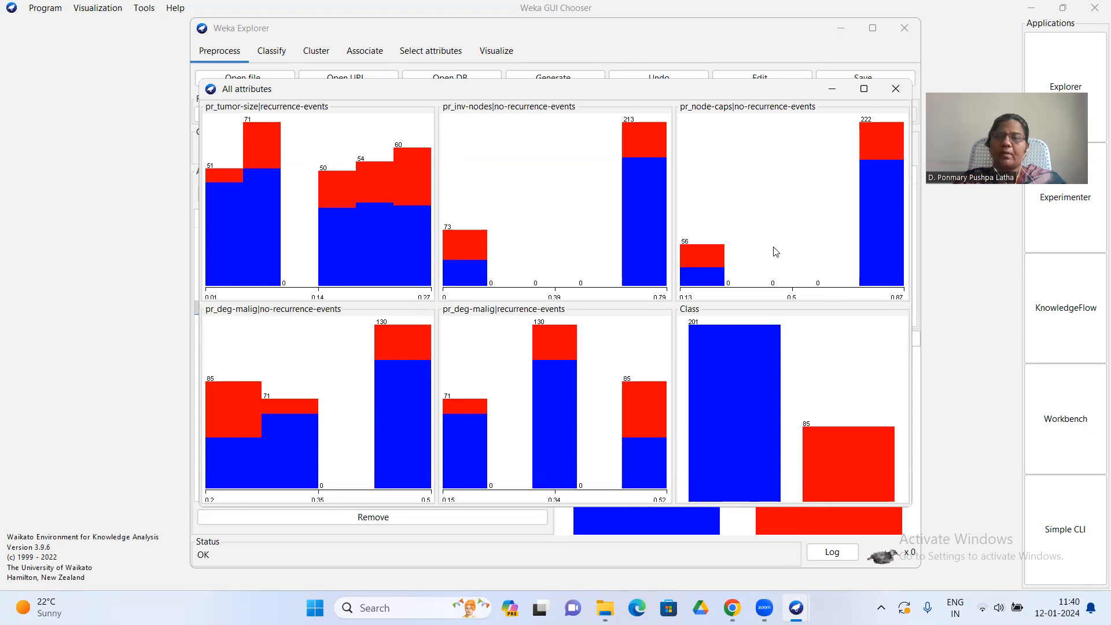
mouse_move(365, 201)
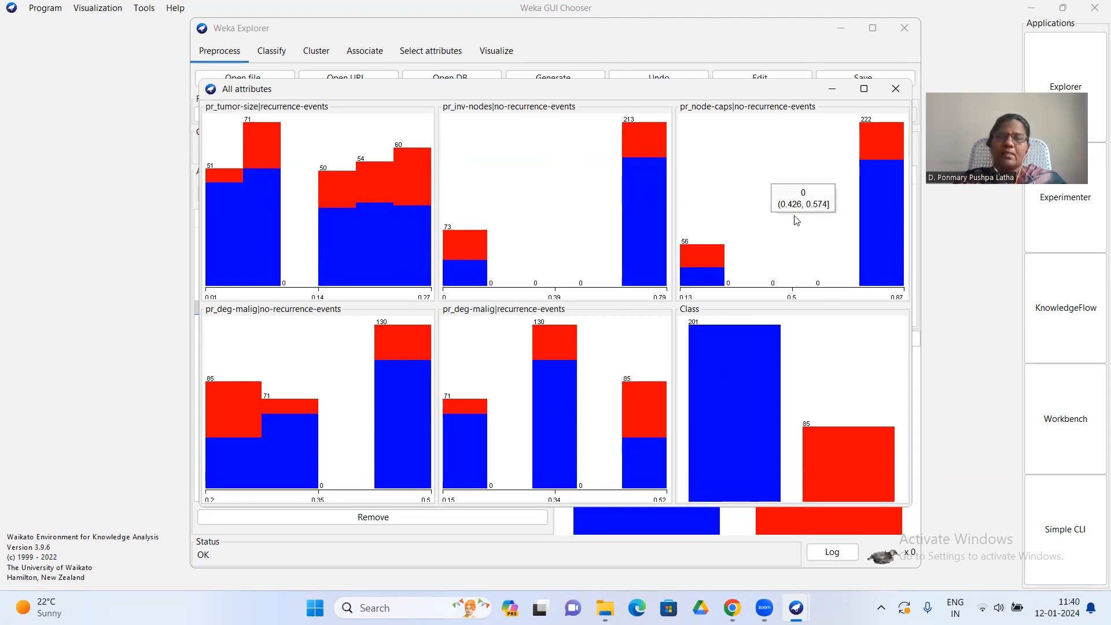
left_click(896, 89)
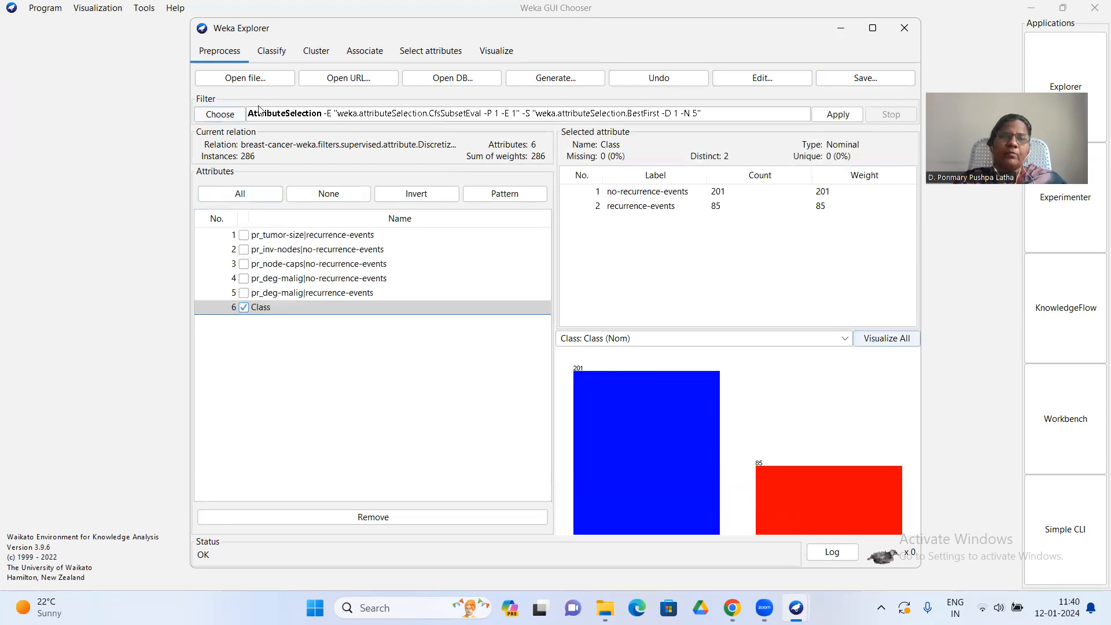
Apply the supervised attribute filter PartitionMembership with its default J48 partition generator
left_click(221, 115)
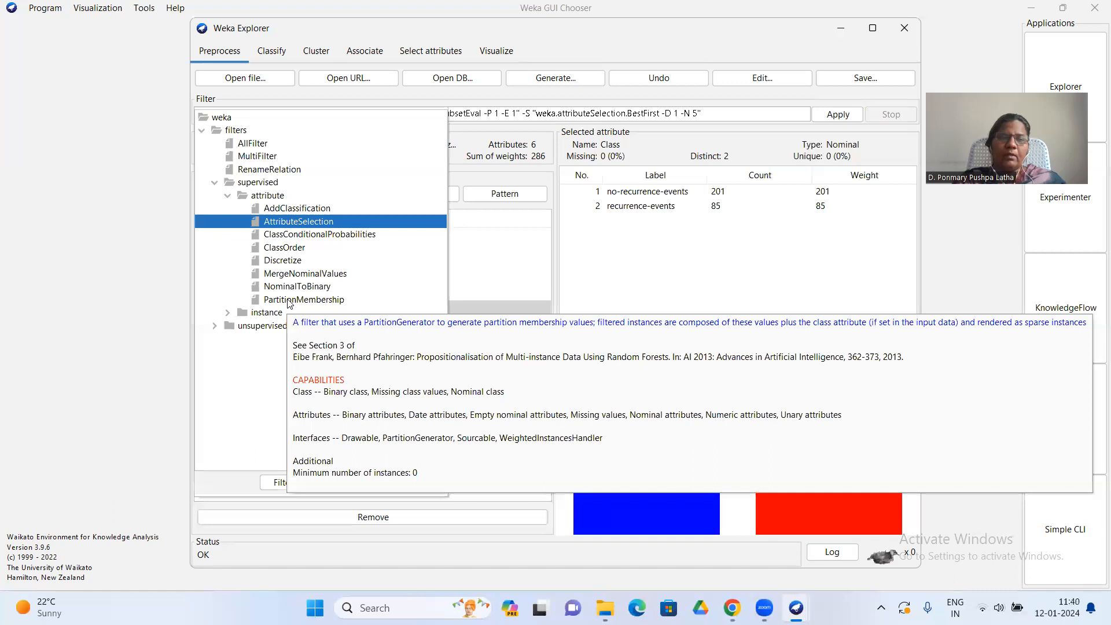
left_click(288, 300)
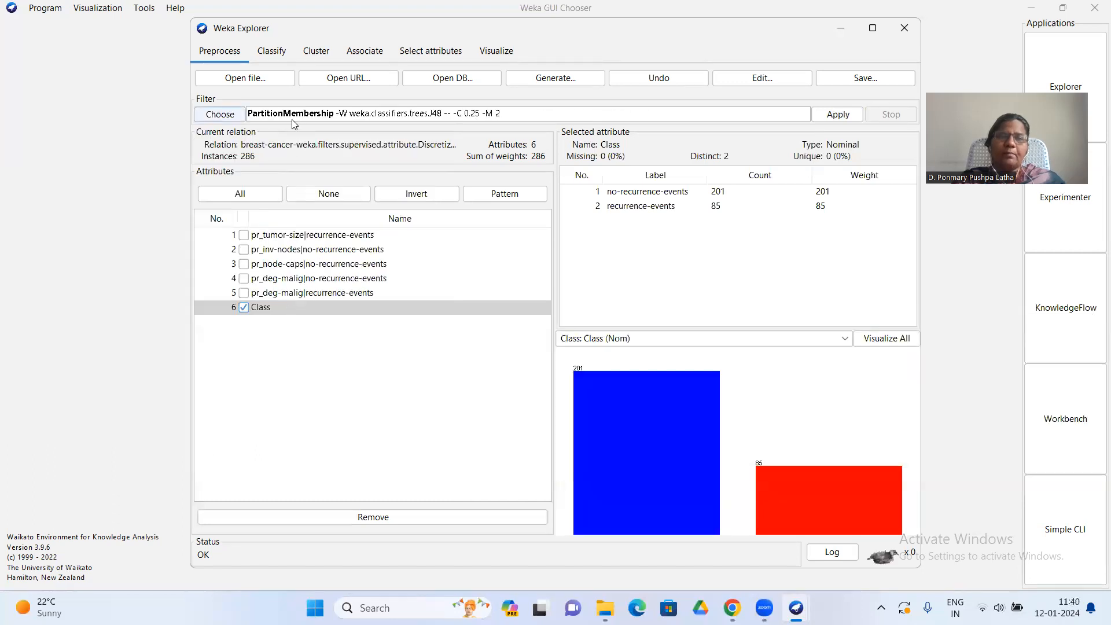
left_click(843, 115)
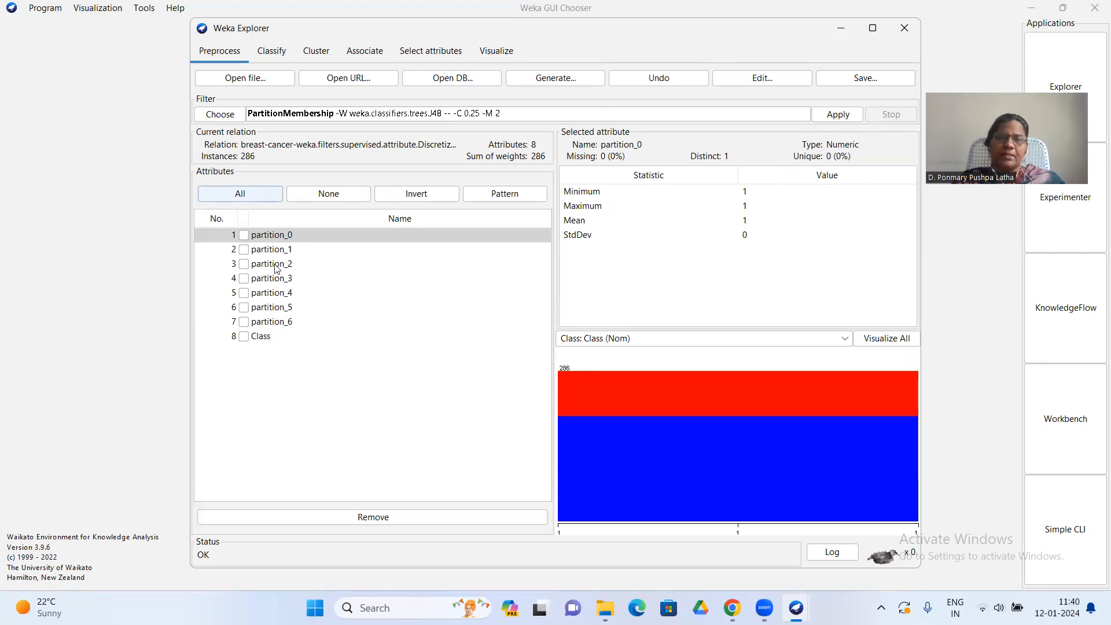
Tick partition_0 and apply the PartitionMembership filter a second time with the same options
left_click(268, 236)
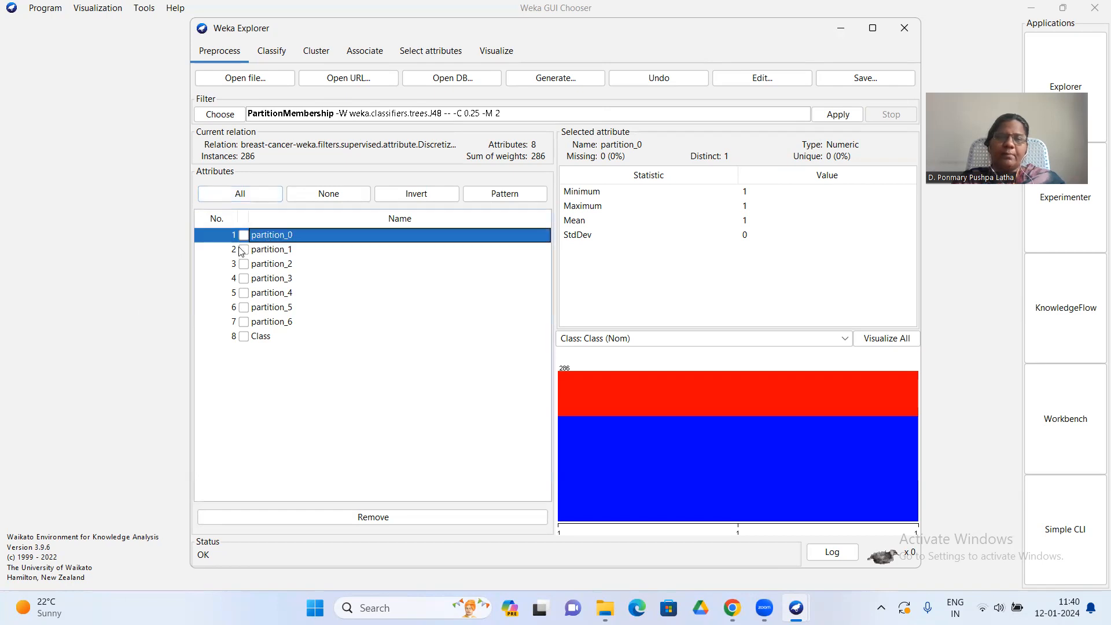
left_click(244, 235)
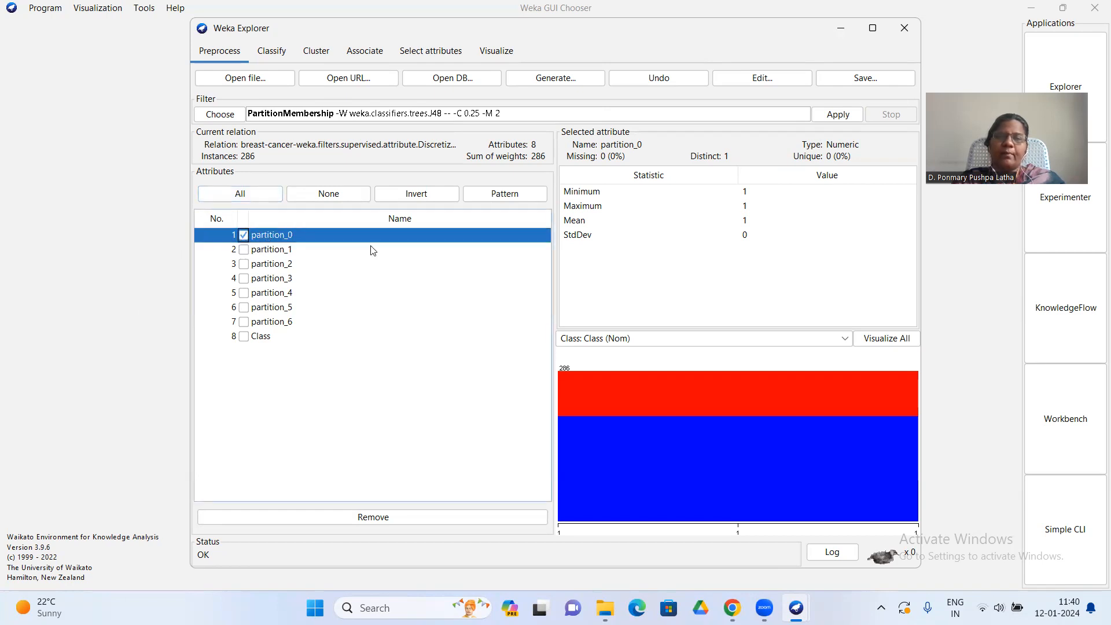
left_click(835, 117)
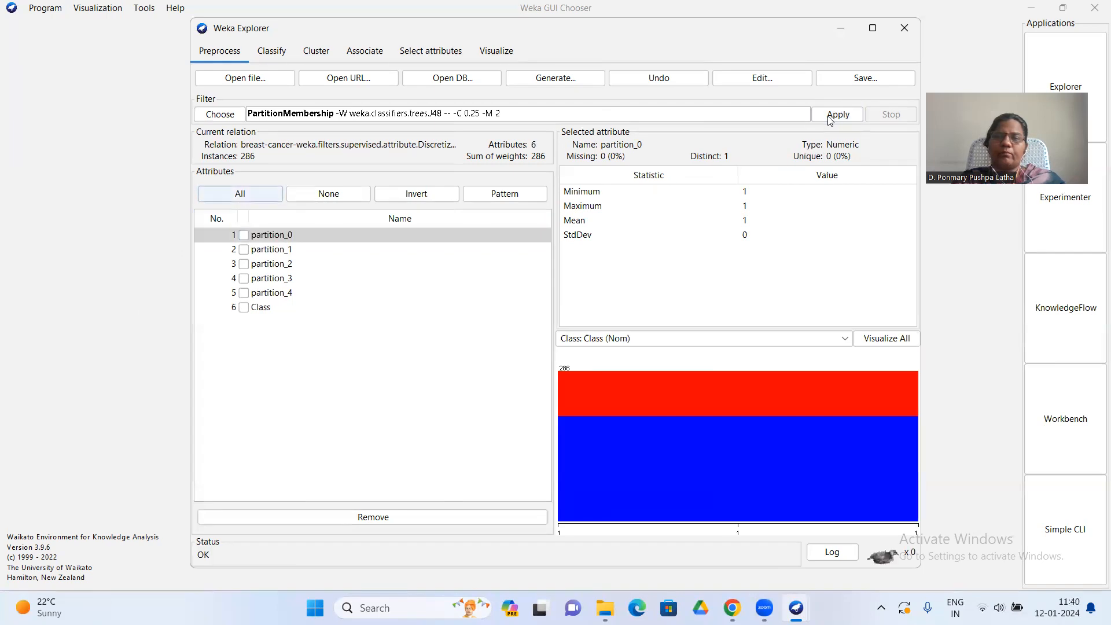
Examine the statistics and histograms of partition_0, partition_1 and partition_2, leaving only partition_2 ticked
left_click(244, 237)
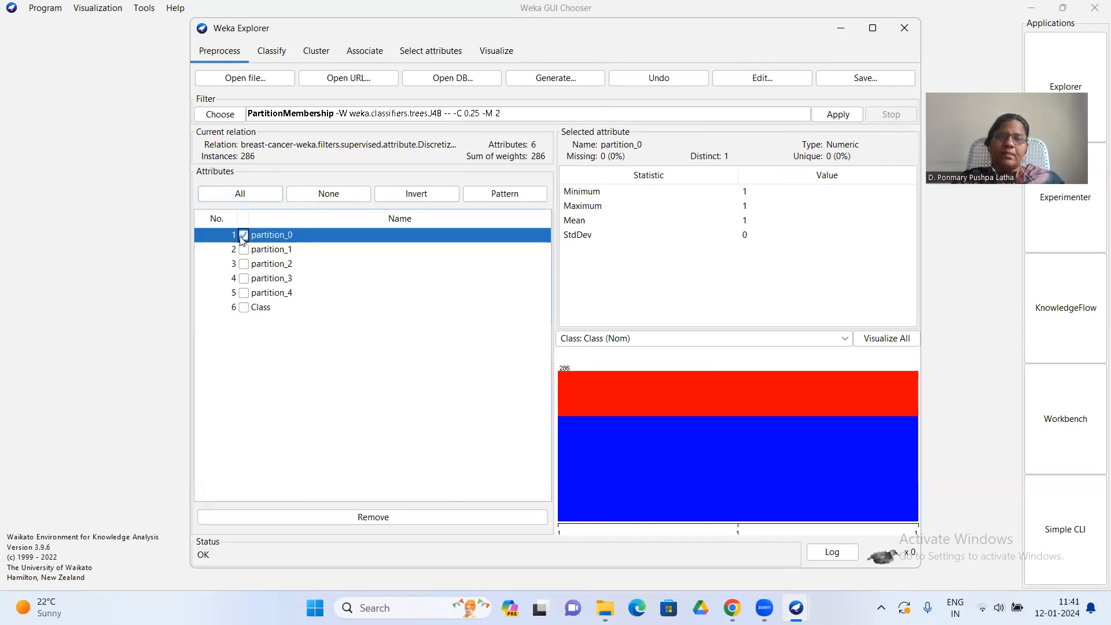
left_click(245, 237)
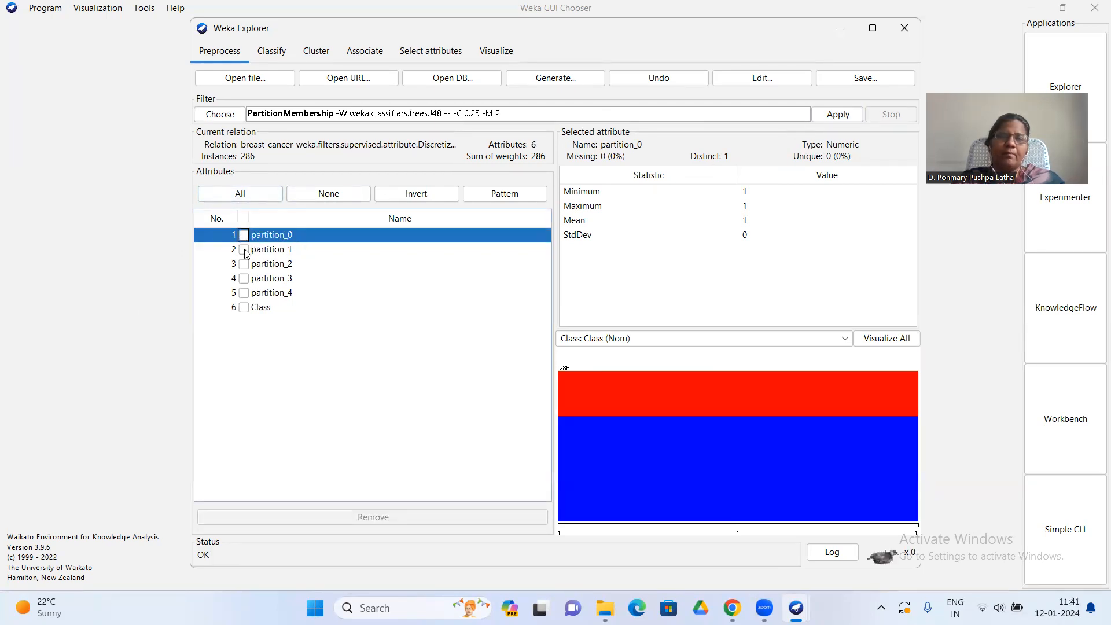
left_click(244, 251)
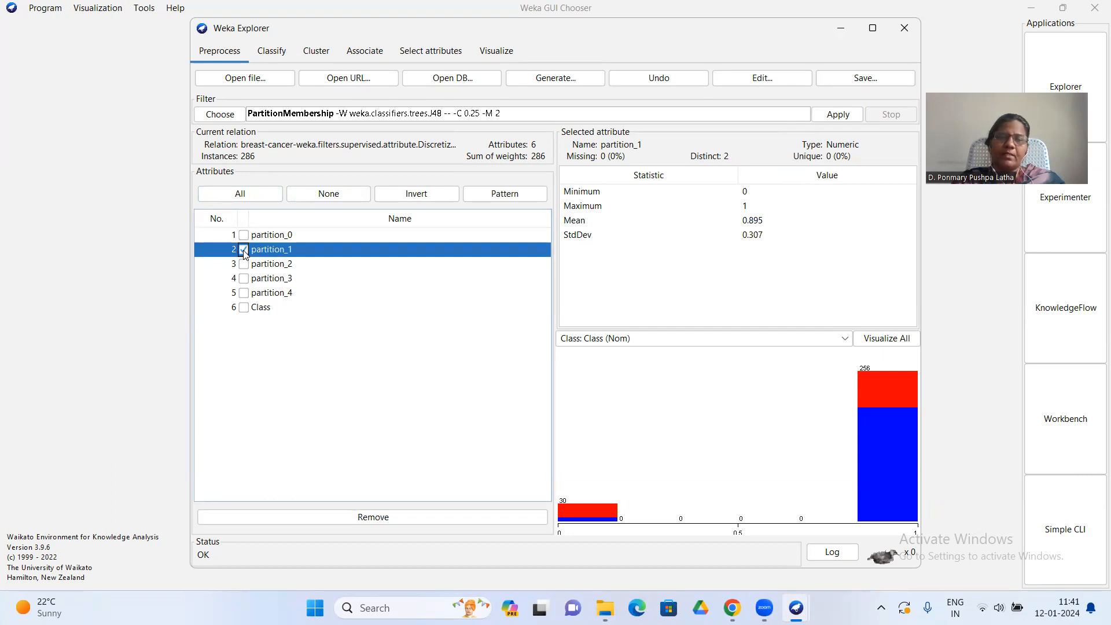
left_click(244, 251)
left_click(244, 265)
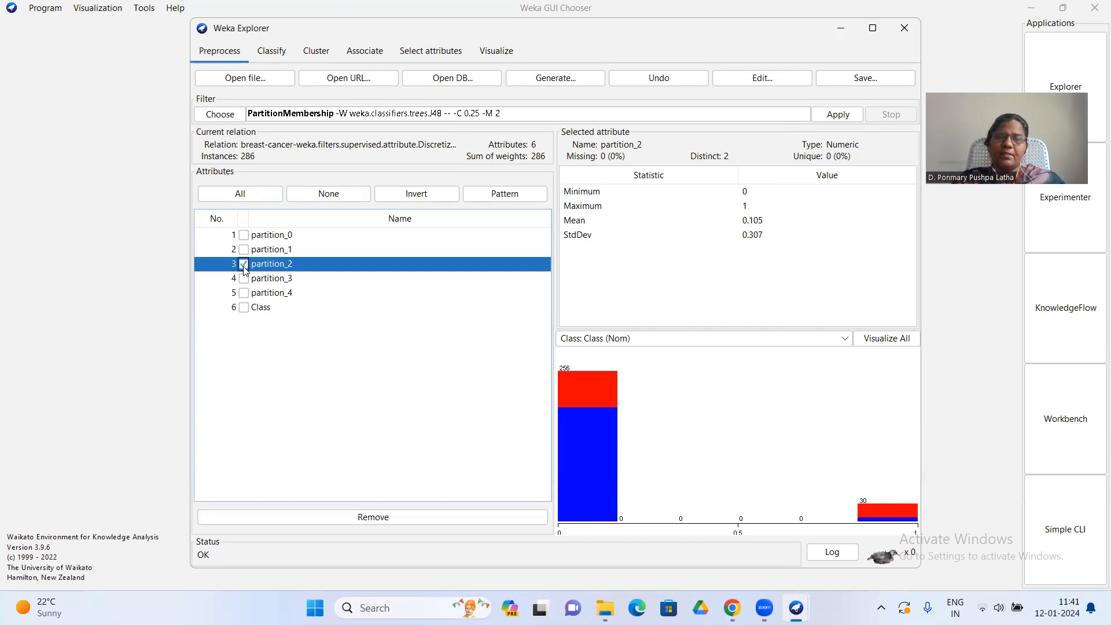
View the histograms of all partition attributes and Class together, close that view, and untick partition_2
left_click(900, 343)
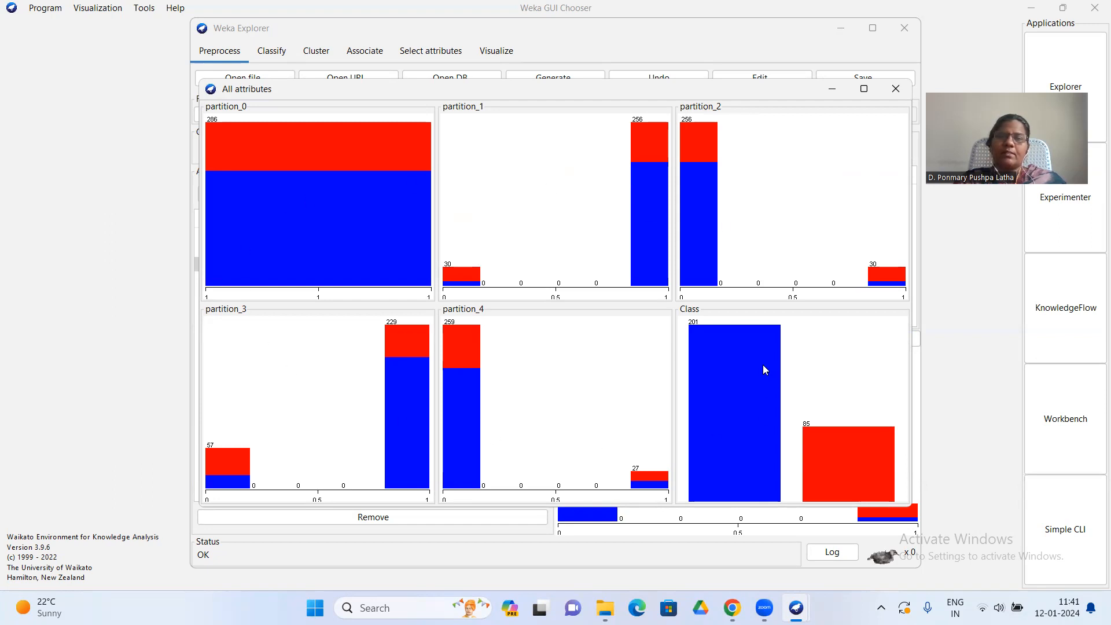
left_click(901, 89)
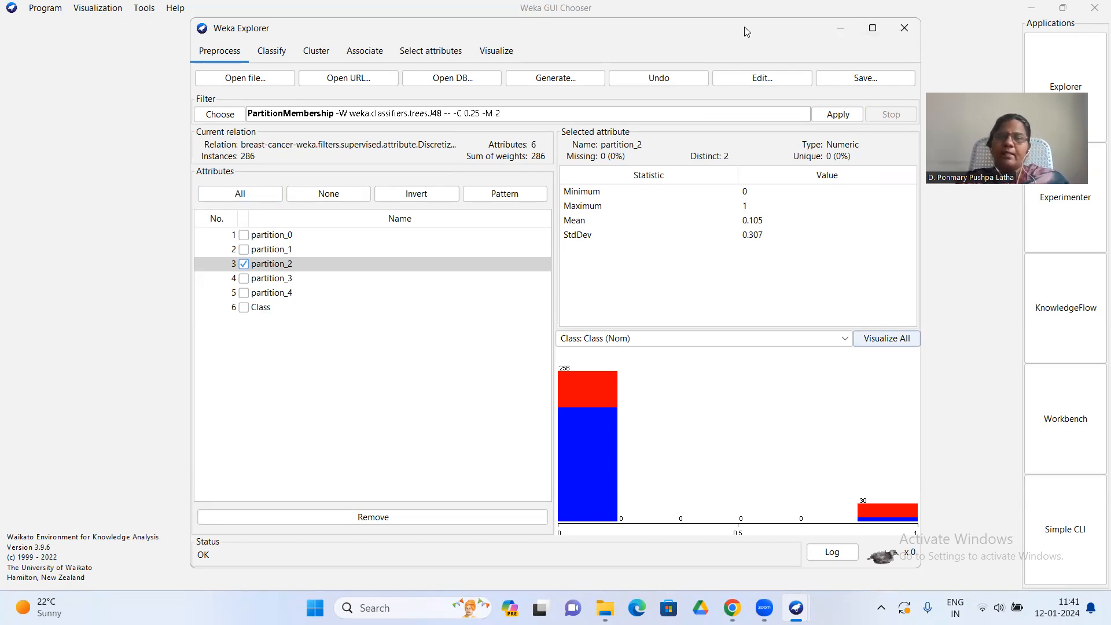
left_click(244, 265)
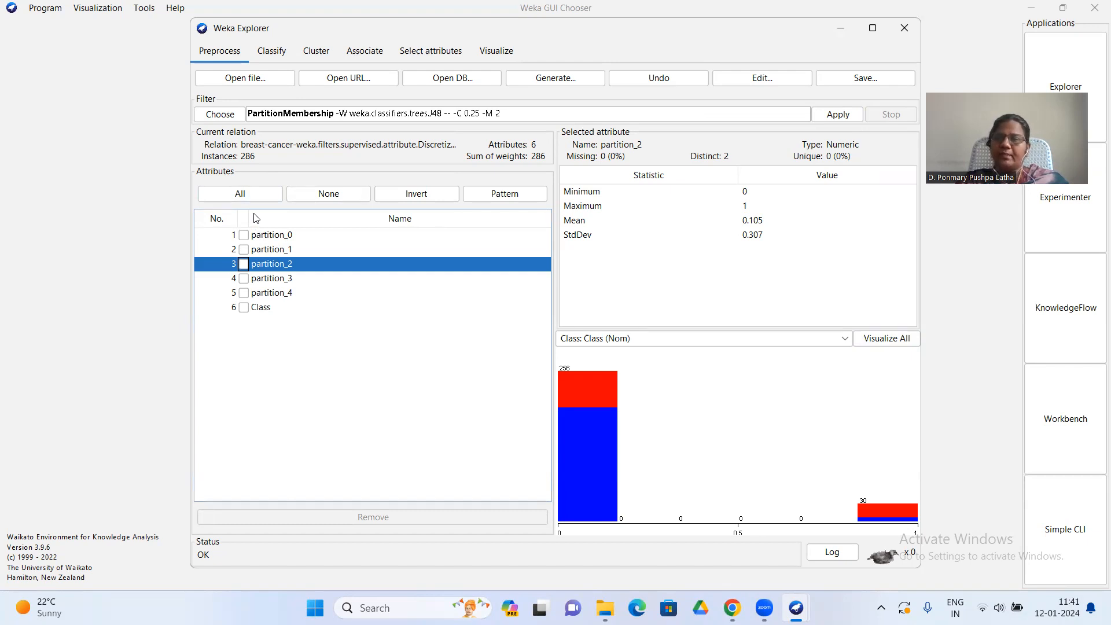
left_click(470, 33)
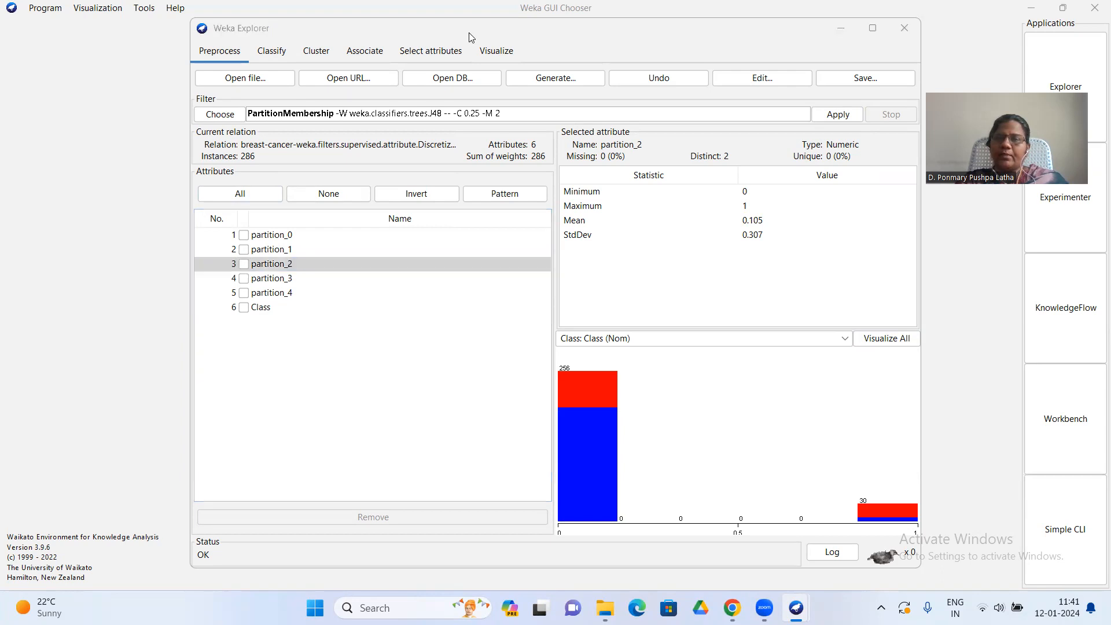